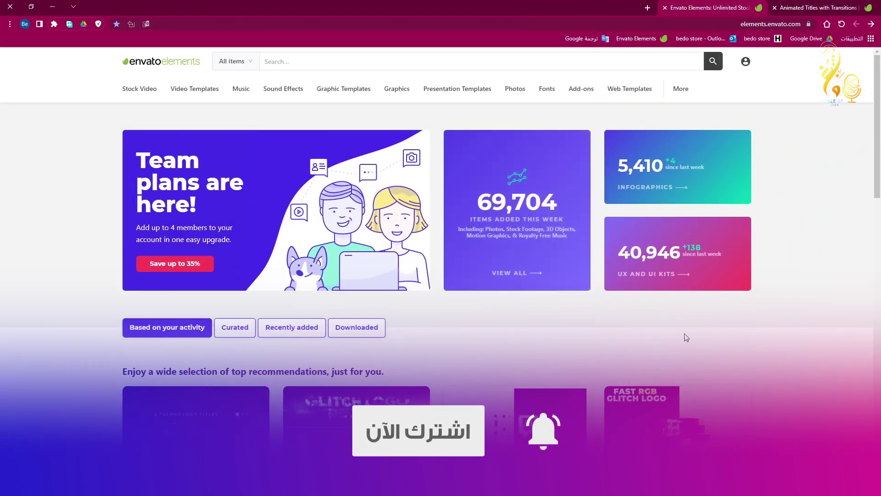
- Filter Envato Elements' Video Templates down to the Premiere Pro templates
scroll(724, 335, down, 5)
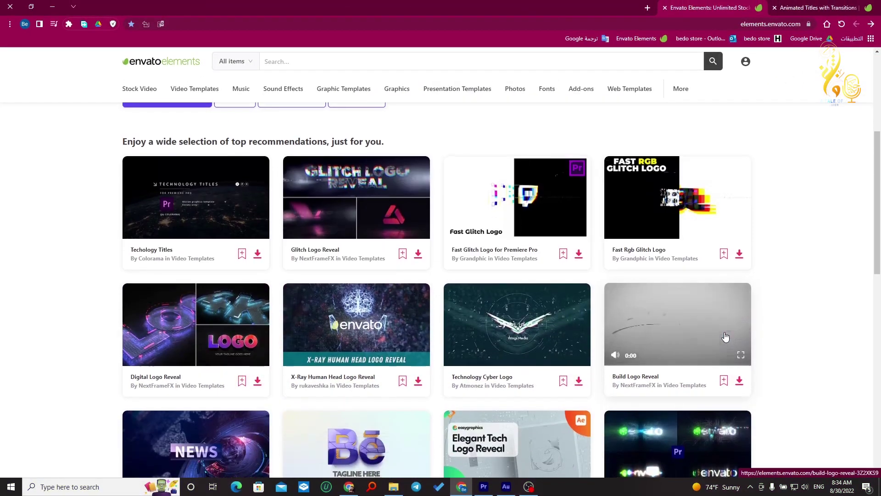
scroll(757, 337, down, 3)
scroll(808, 329, up, 4)
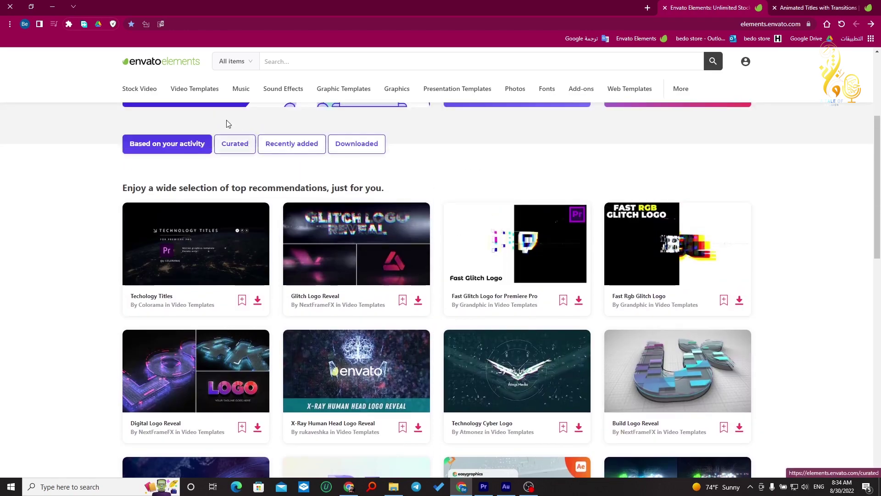
mouse_move(197, 89)
click(200, 140)
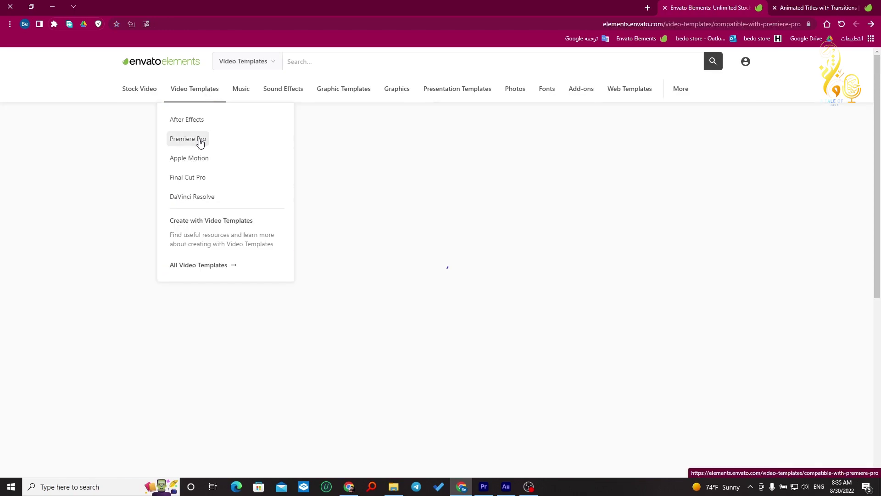
- Scroll through the grid of 12,472 Premiere Pro template results
scroll(513, 293, down, 3)
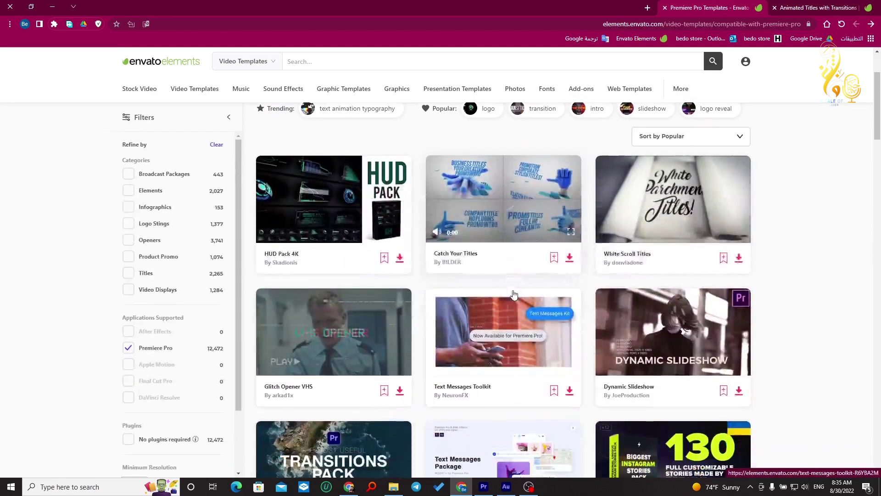
scroll(557, 292, down, 4)
scroll(558, 293, down, 1)
scroll(559, 293, down, 2)
scroll(559, 293, down, 3)
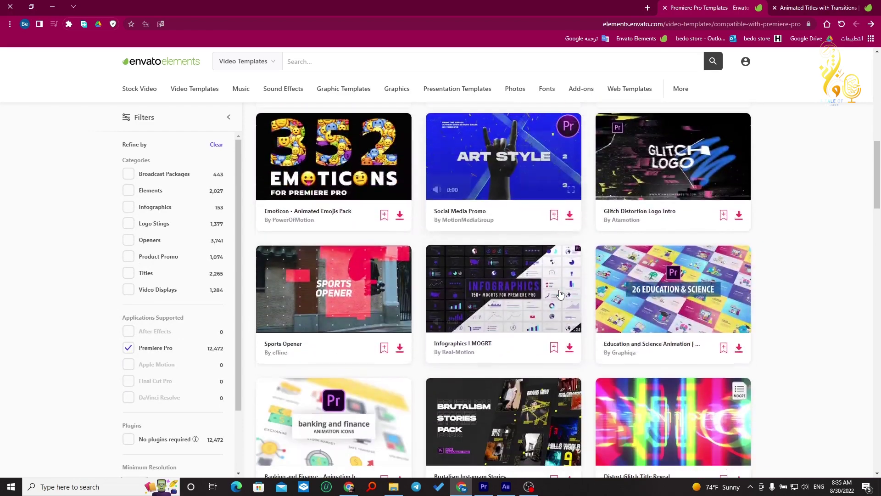
scroll(560, 294, down, 3)
scroll(558, 296, down, 3)
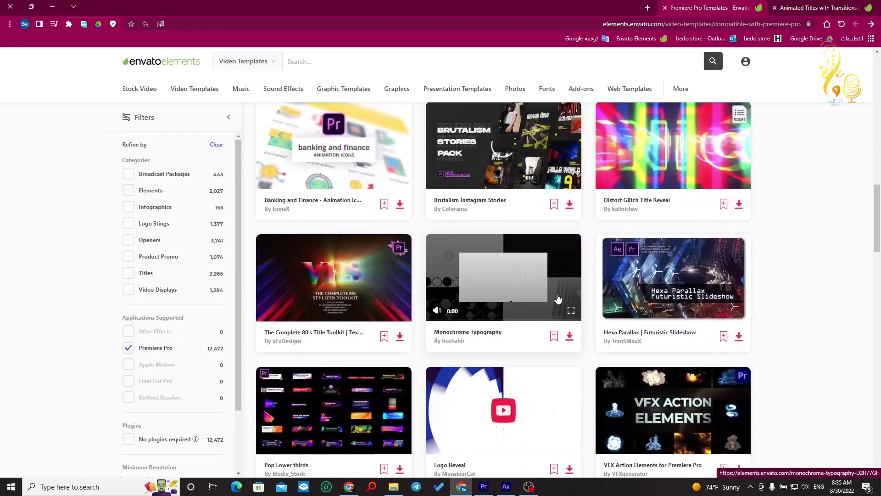
scroll(557, 298, down, 2)
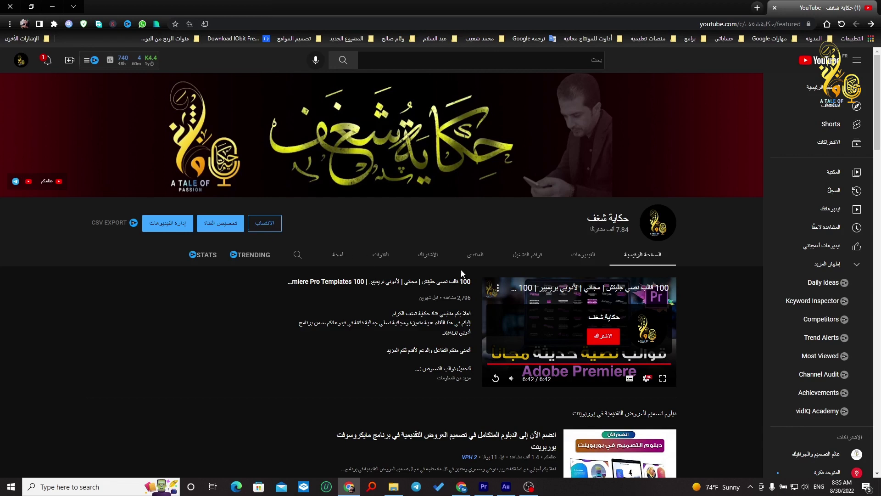
click(278, 227)
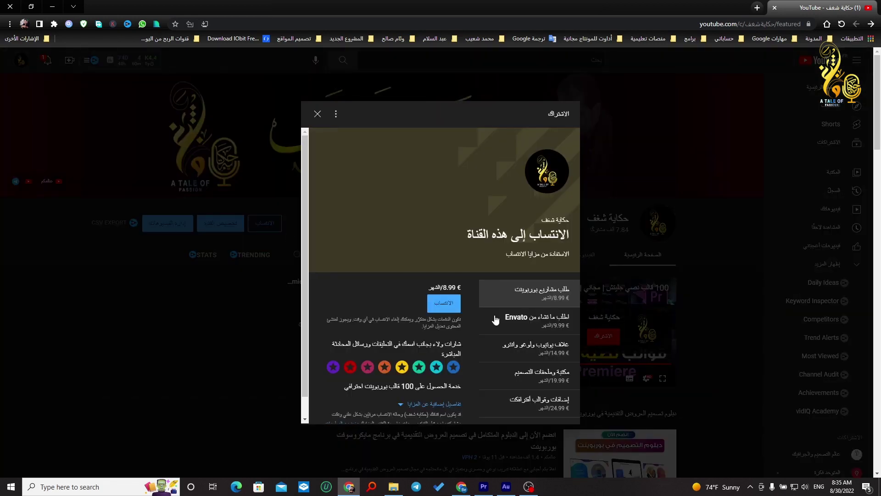
scroll(494, 322, down, 1)
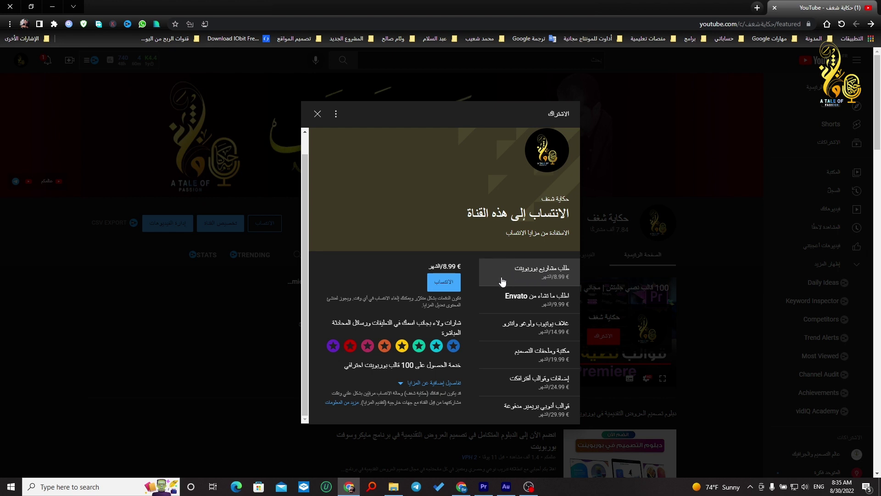
click(525, 303)
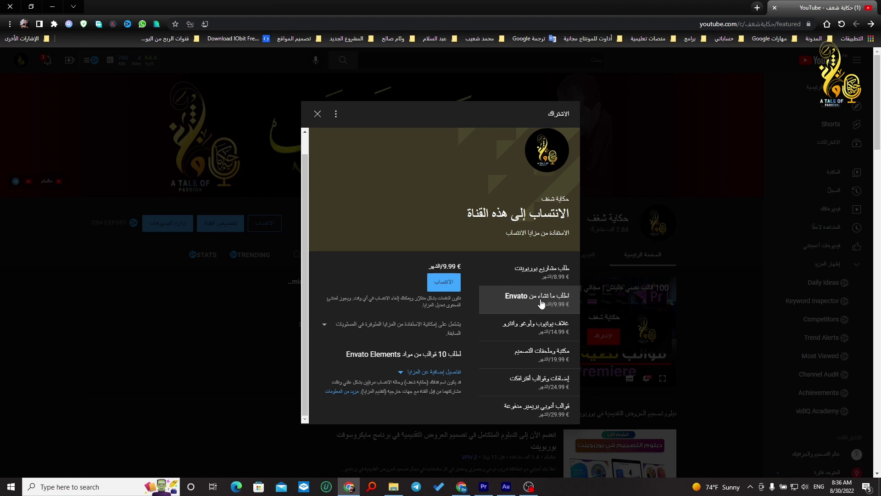
click(522, 325)
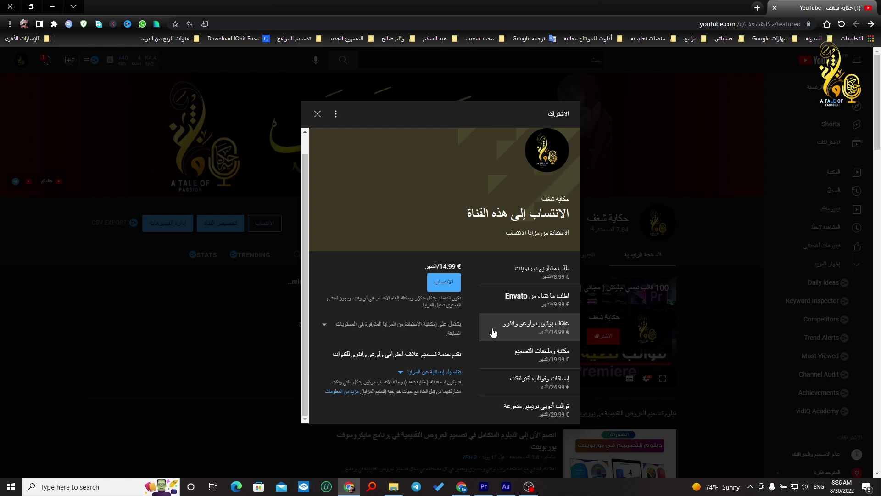
click(504, 353)
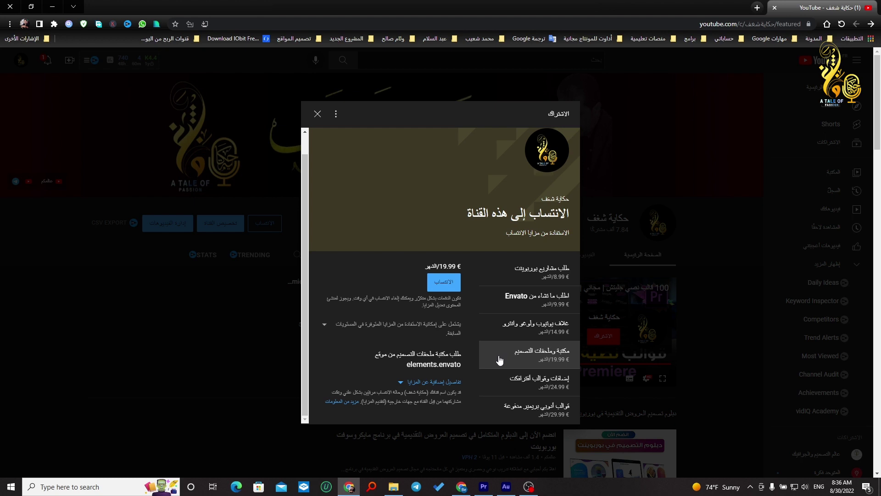
click(501, 382)
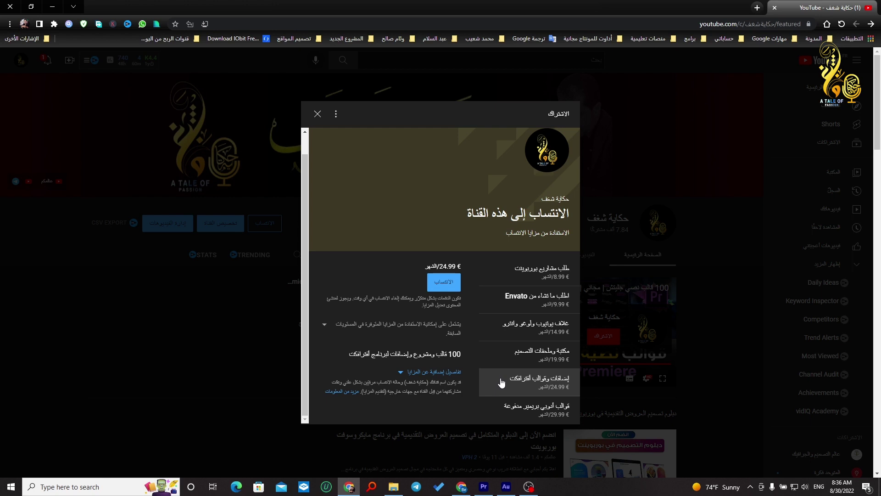
click(545, 415)
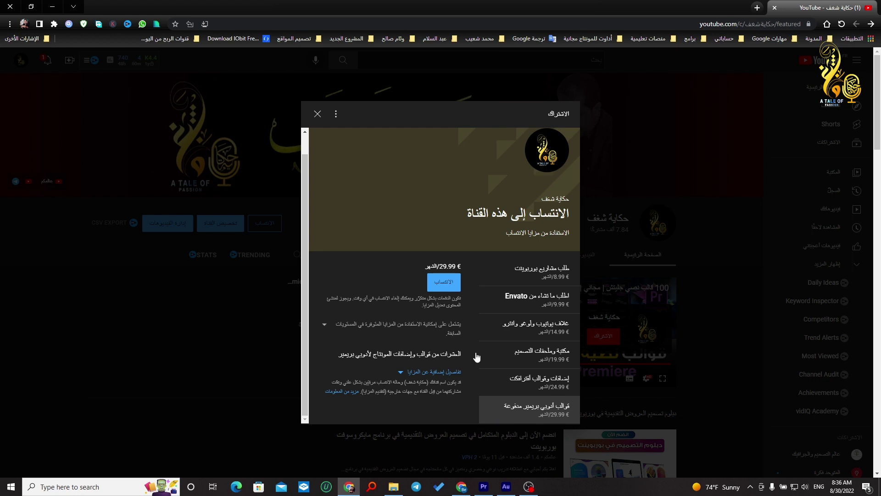
click(318, 114)
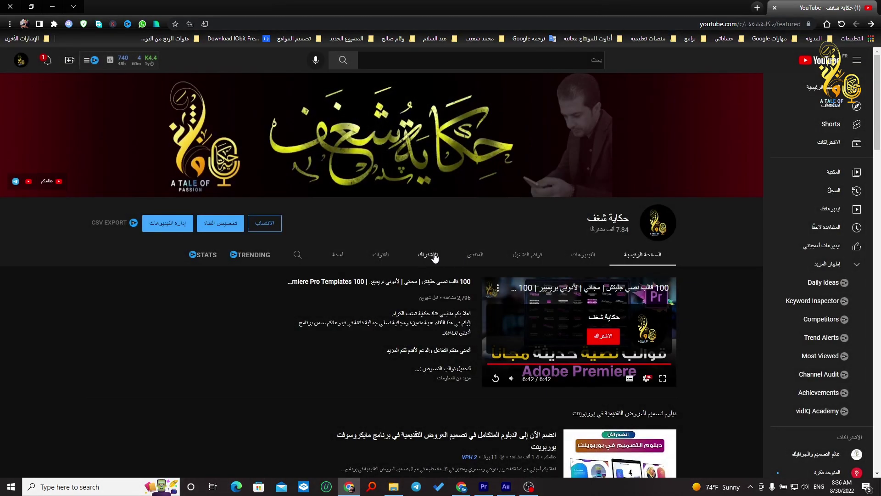
- Open the YouTube channel's Membership tab and scroll through its list of perks
click(434, 256)
scroll(531, 351, down, 2)
scroll(531, 350, down, 4)
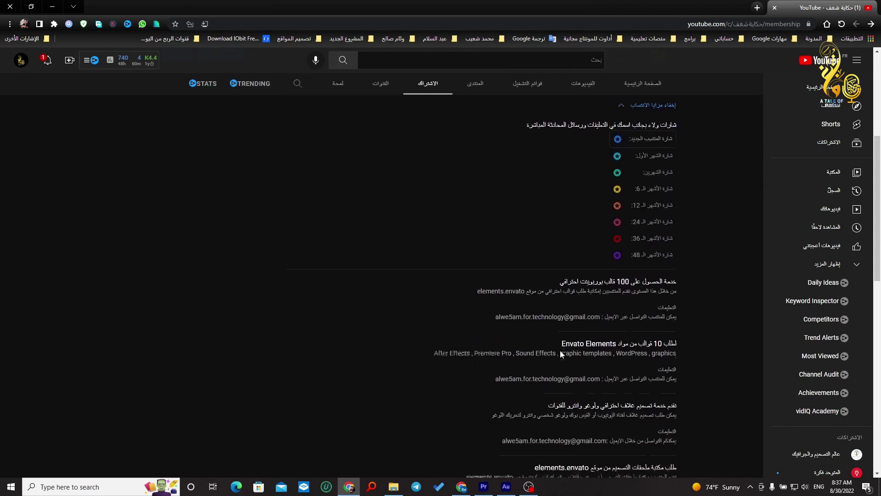
scroll(560, 351, down, 1)
scroll(637, 226, down, 2)
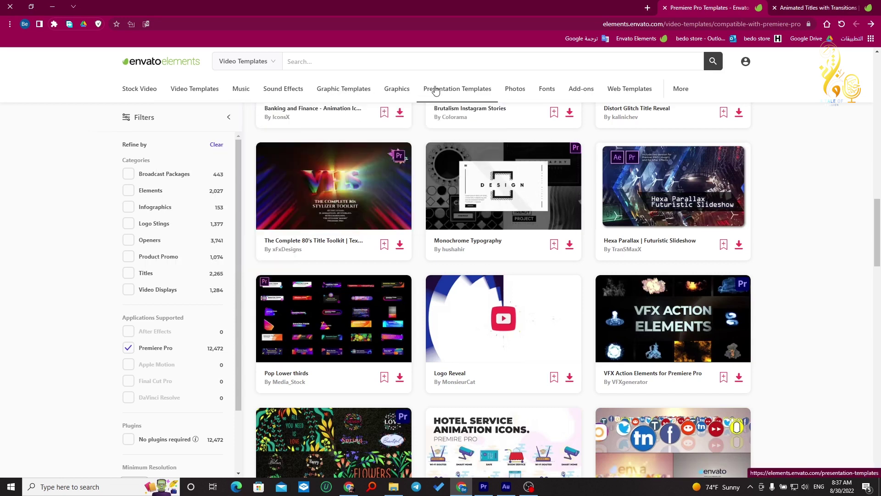
- Look over Envato Elements' Graphics, Photos and Add-ons category menus
mouse_move(407, 98)
mouse_move(530, 93)
mouse_move(573, 93)
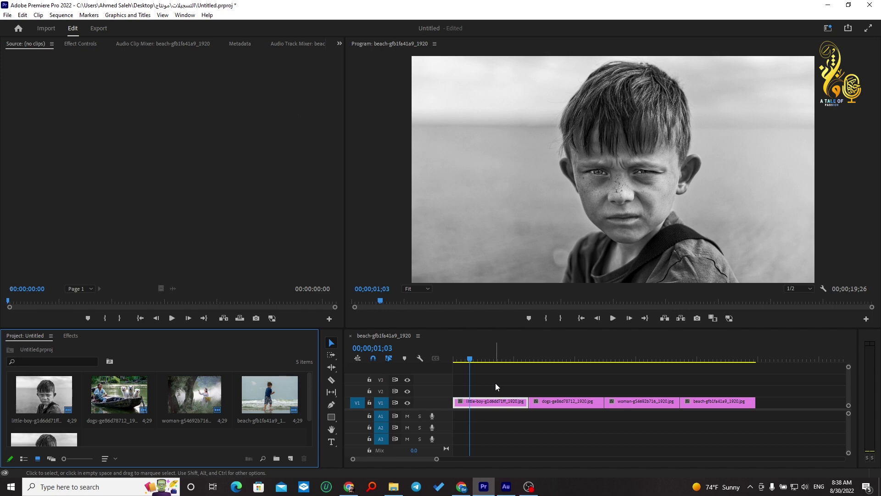
- Show the Essential Graphics panel and bring up the Master Files folder of Transition .mogrt files
click(394, 486)
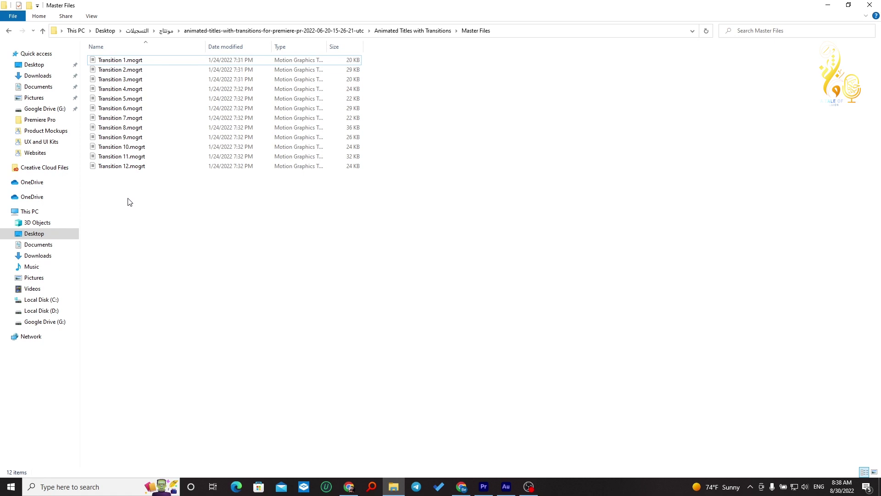
click(483, 486)
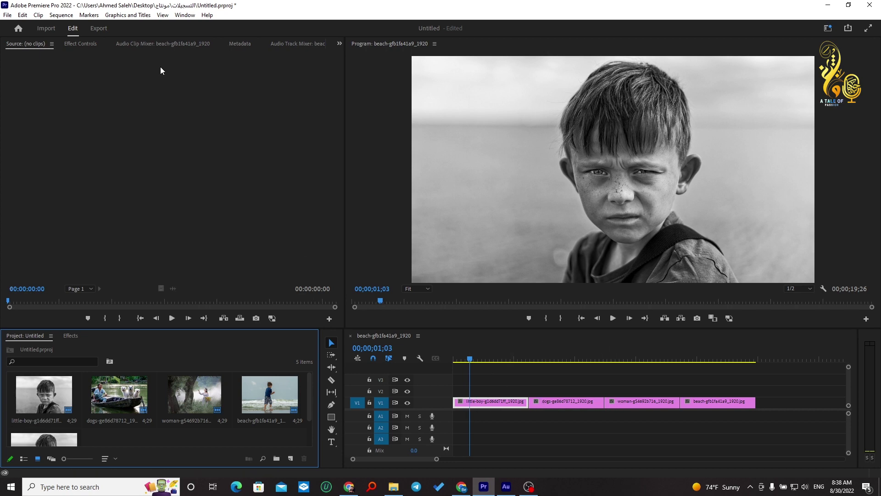
click(186, 15)
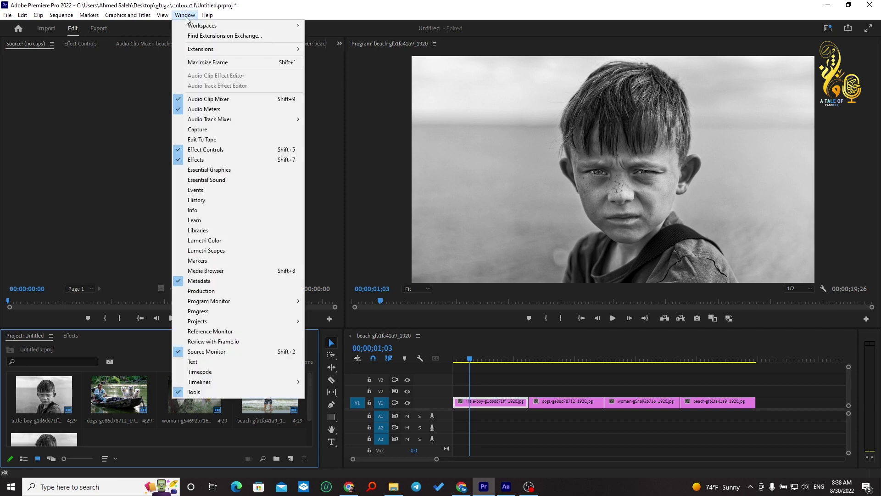
click(194, 169)
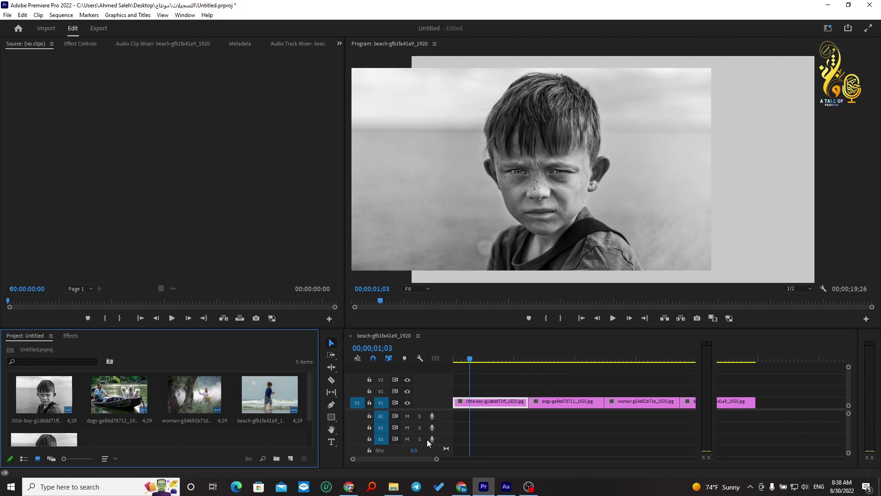
click(394, 486)
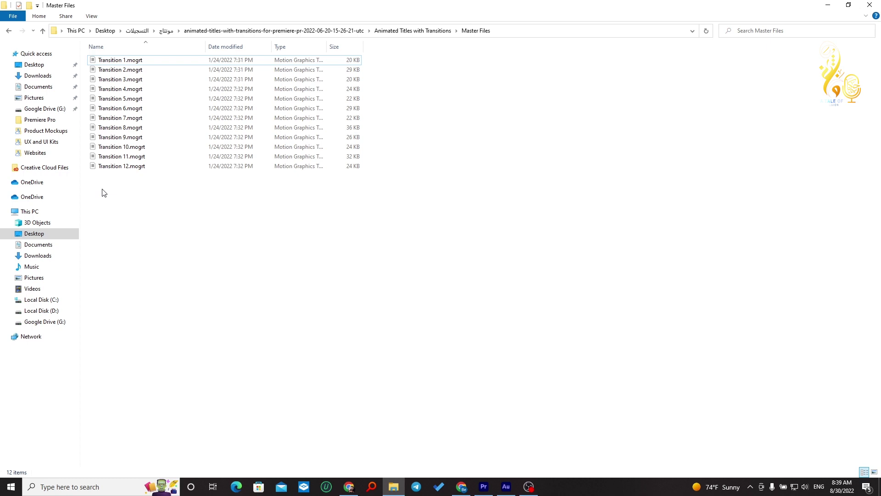
- Select the Transition 3 to 12 .mogrt files and scroll down the template list
mouse_move(95, 182)
mouse_down()
mouse_move(142, 54)
mouse_move(495, 428)
mouse_move(775, 280)
mouse_up()
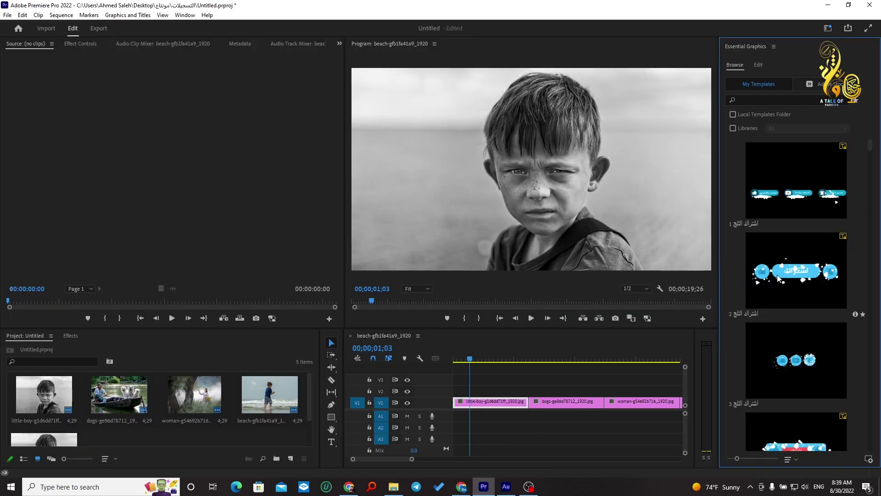
scroll(794, 276, down, 3)
scroll(794, 276, down, 3)
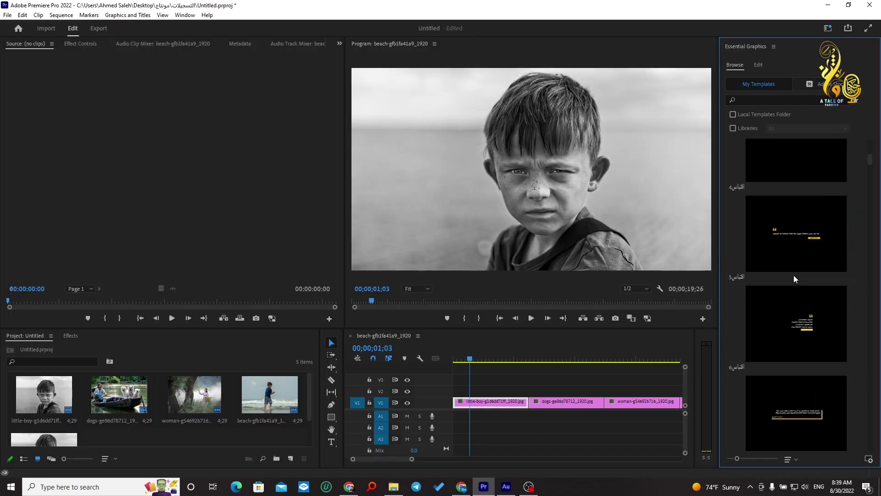
scroll(805, 257, down, 3)
scroll(805, 257, down, 2)
drag(875, 181, 876, 369)
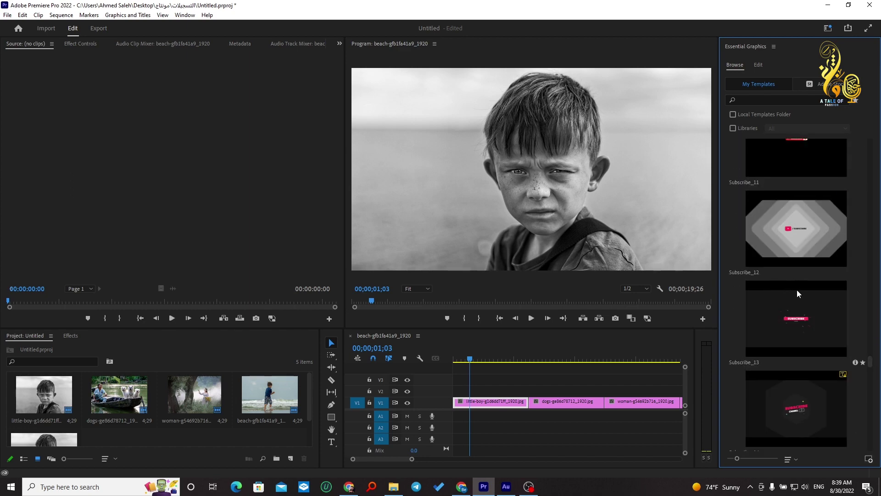
- Place Transition 06 on track V2 across the boy-to-dogs photo cut
scroll(797, 290, down, 2)
scroll(797, 298, down, 4)
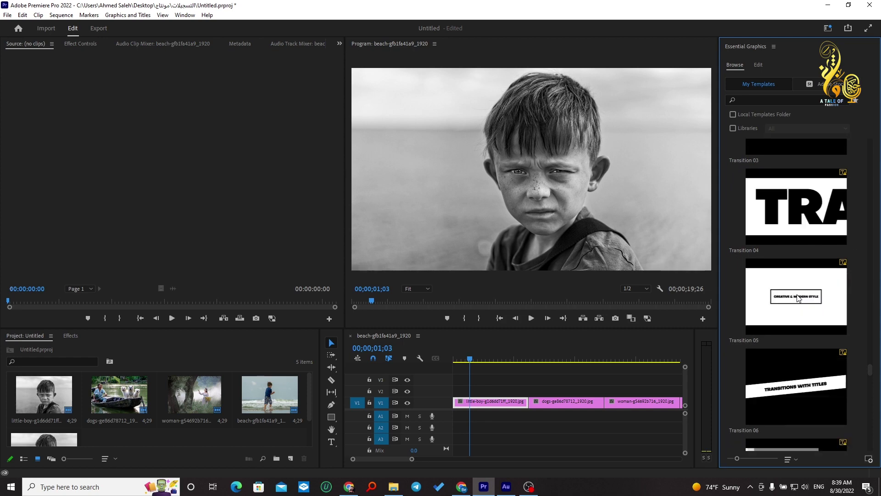
scroll(797, 298, down, 2)
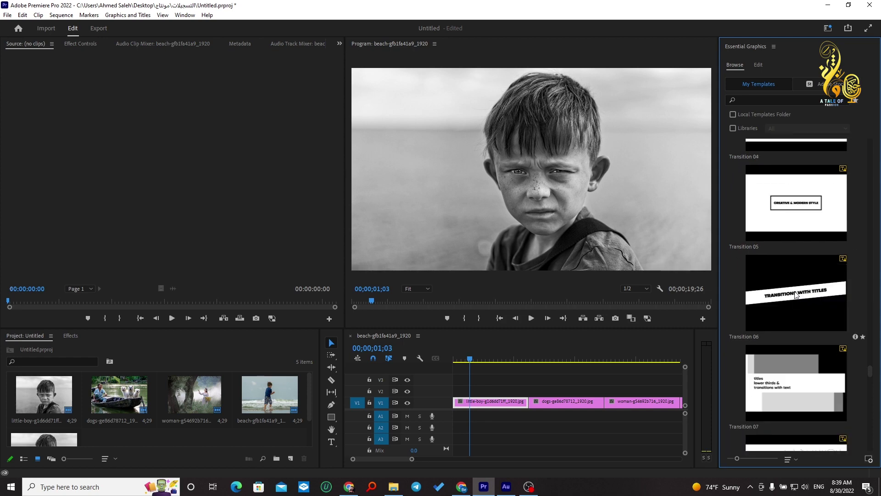
scroll(802, 289, down, 2)
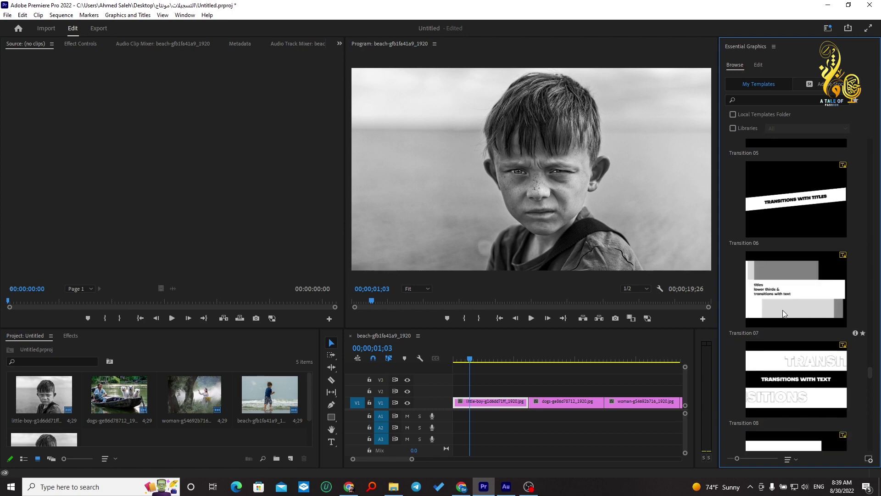
scroll(783, 309, up, 2)
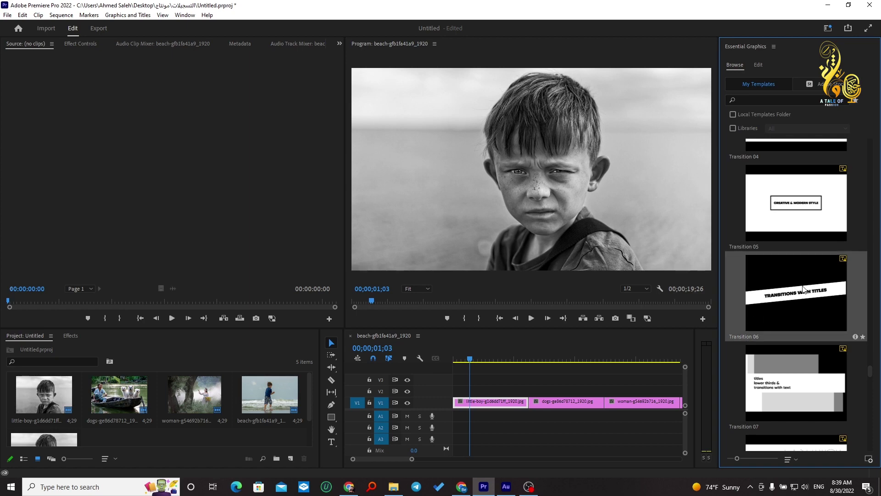
drag(806, 295, 508, 388)
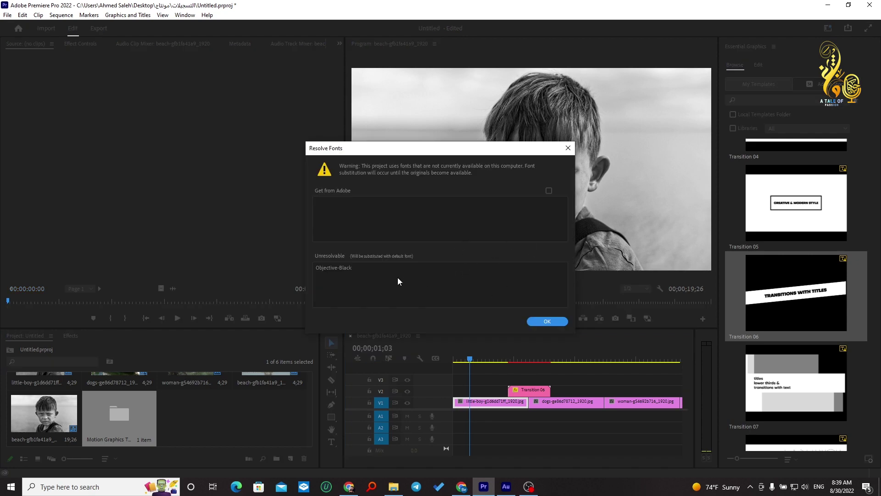
- Accept the missing-font substitution and scrub through Transition 06's S-shaped reveal over the boy photo
click(547, 322)
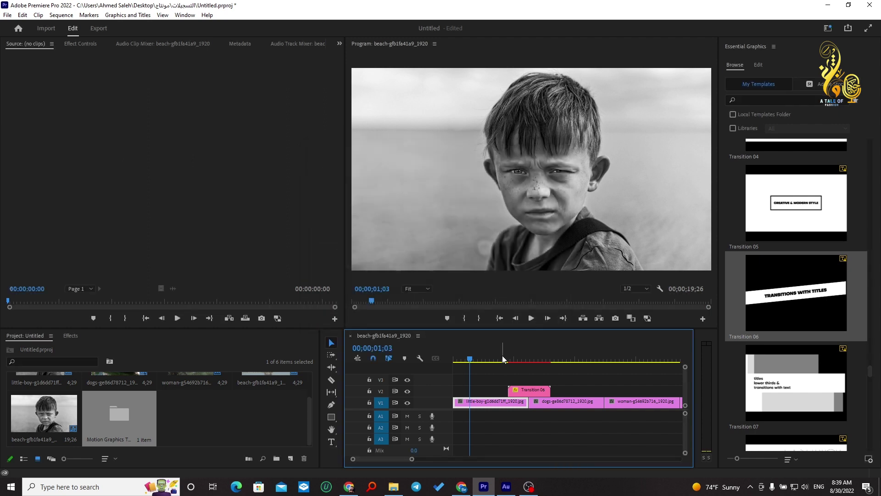
click(502, 358)
mouse_move(503, 359)
mouse_down()
mouse_move(541, 358)
mouse_move(530, 350)
mouse_up()
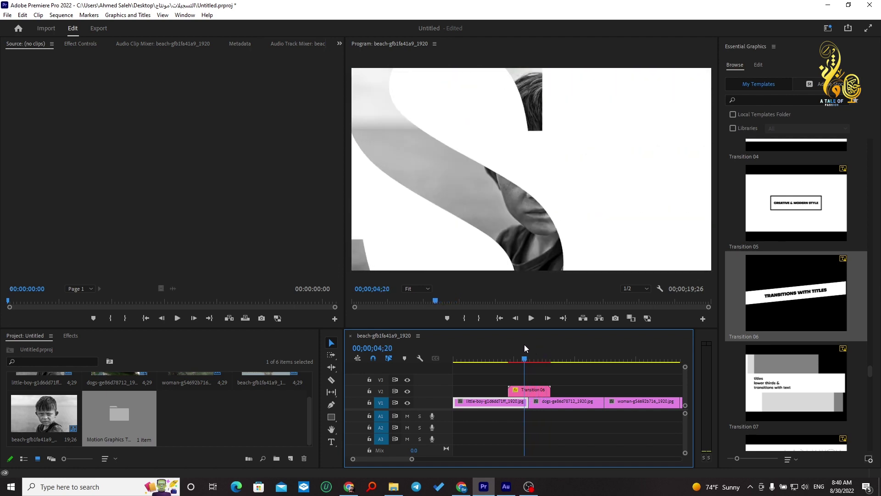
mouse_move(529, 349)
mouse_down()
mouse_move(509, 342)
mouse_move(521, 342)
mouse_up()
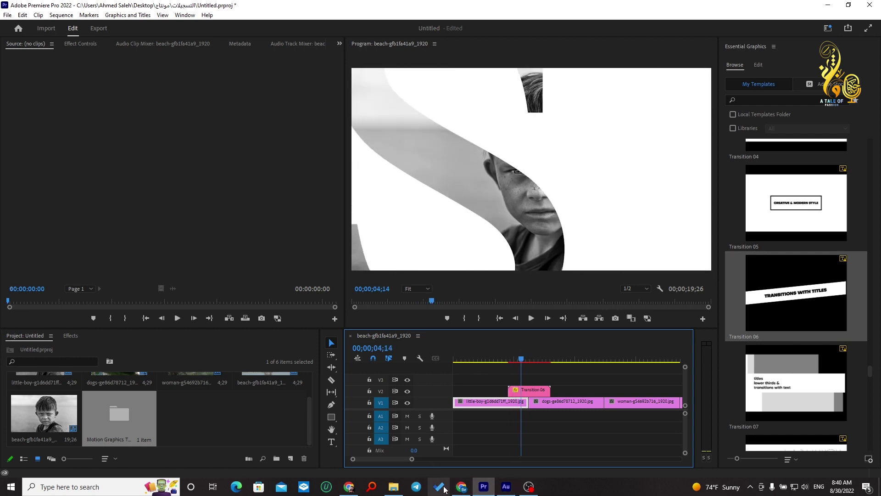
click(461, 486)
- View the Animated Titles with Transitions template page (3840 x 2160, 50MB), then return to Premiere Pro
click(836, 6)
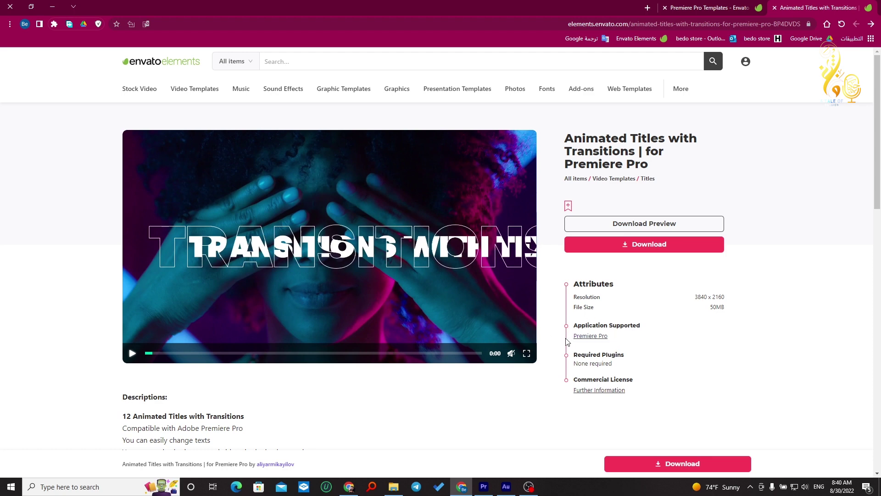
click(484, 487)
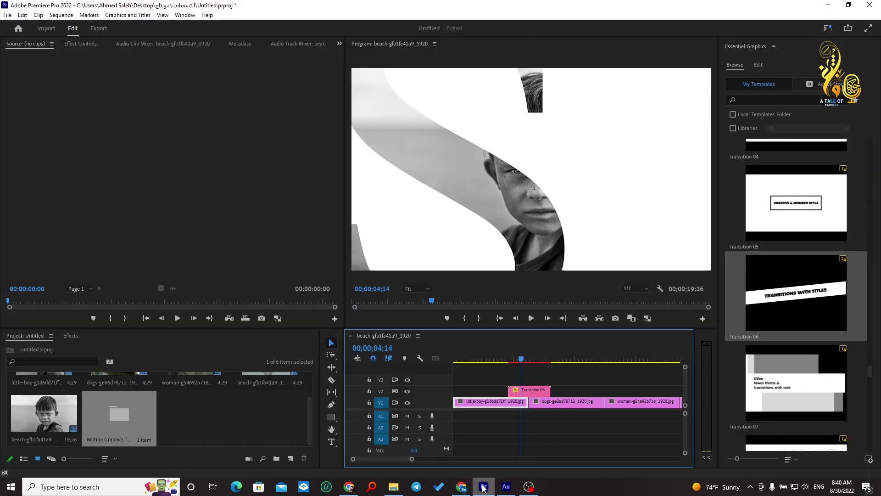
- Scale Transition 06 to frame size, play back its title, and return to browsing templates
right_click(533, 386)
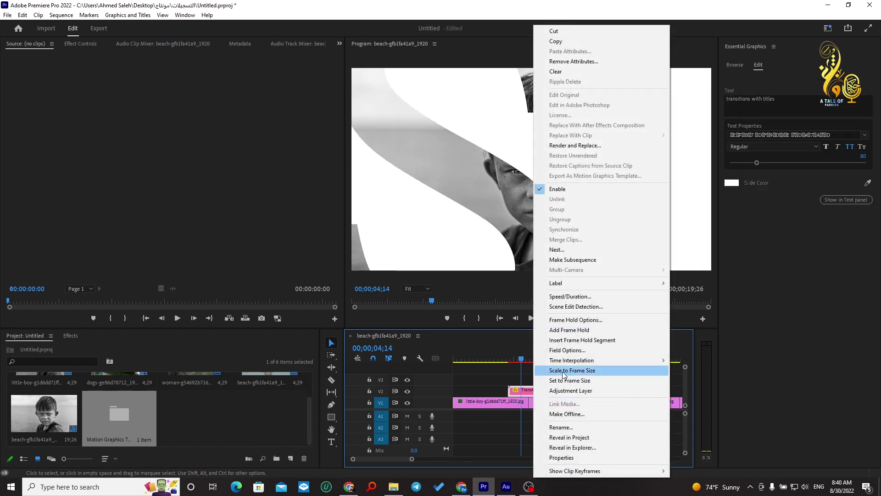
click(563, 371)
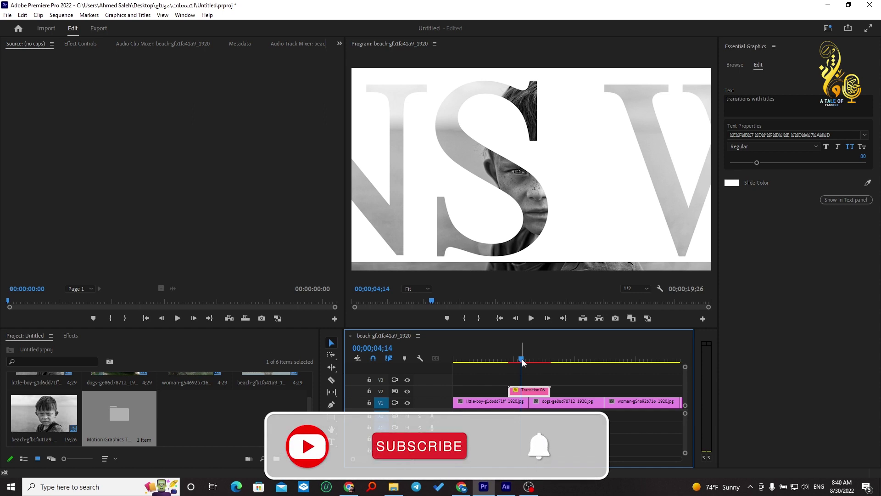
drag(522, 359, 506, 362)
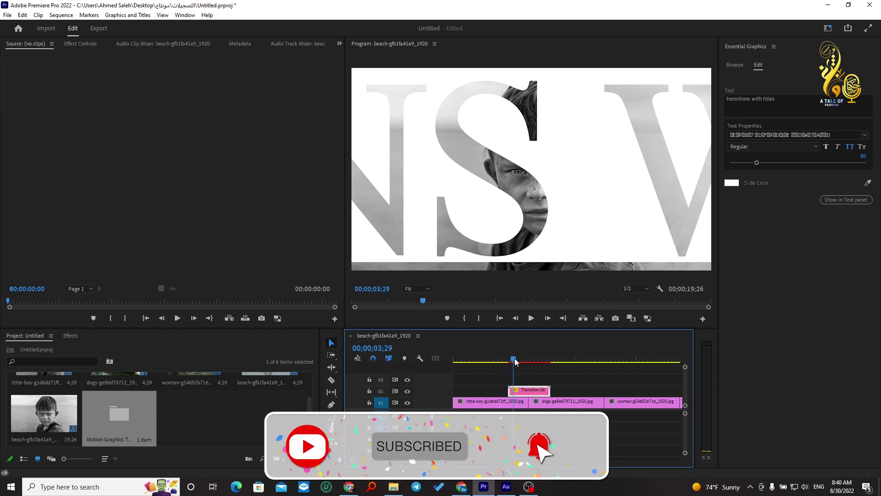
key(space)
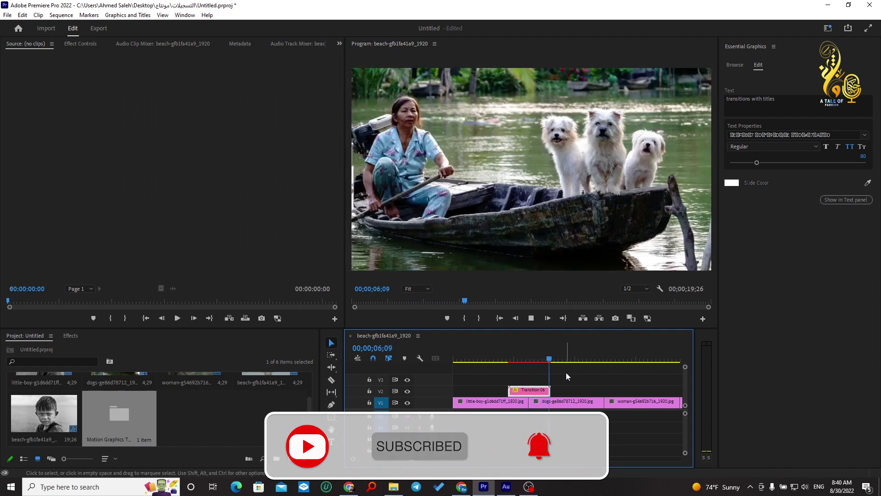
key(space)
mouse_move(562, 361)
mouse_down()
mouse_move(519, 362)
mouse_move(532, 363)
mouse_up()
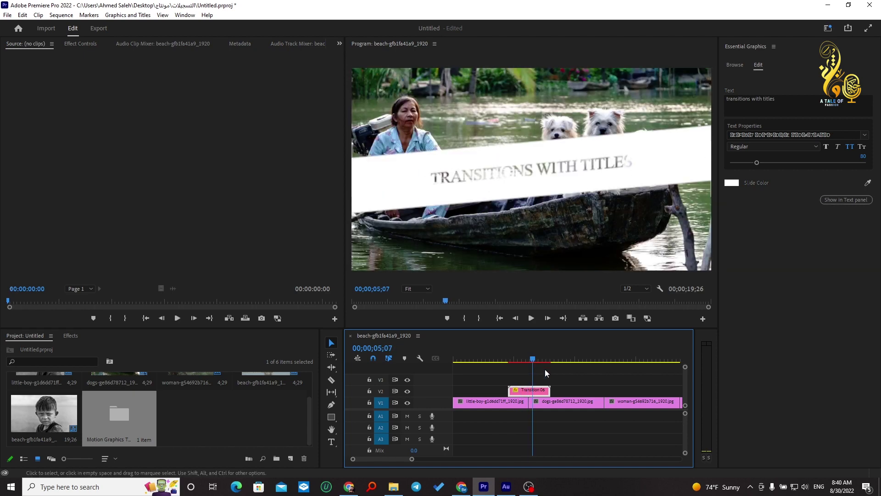
click(735, 64)
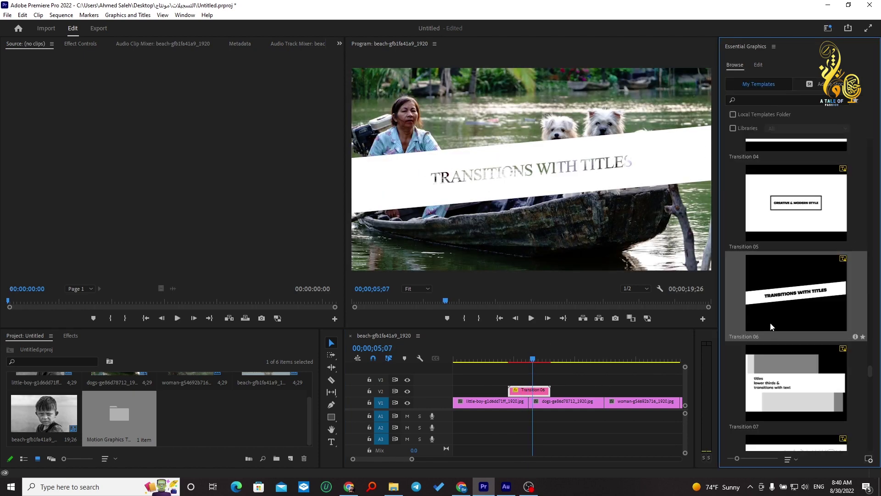
scroll(775, 330, down, 3)
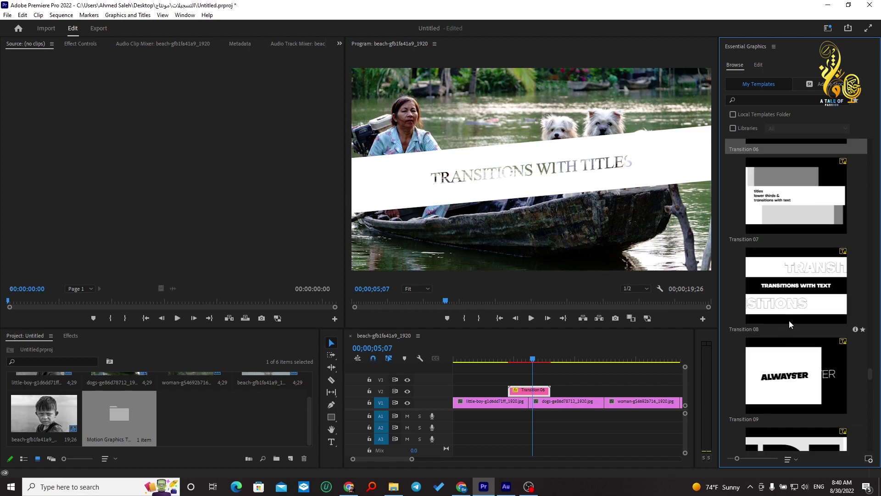
- Put Transition 08 on V2 across the dogs-to-woman cut, accept font substitution, and scale to frame size
drag(792, 321, 584, 391)
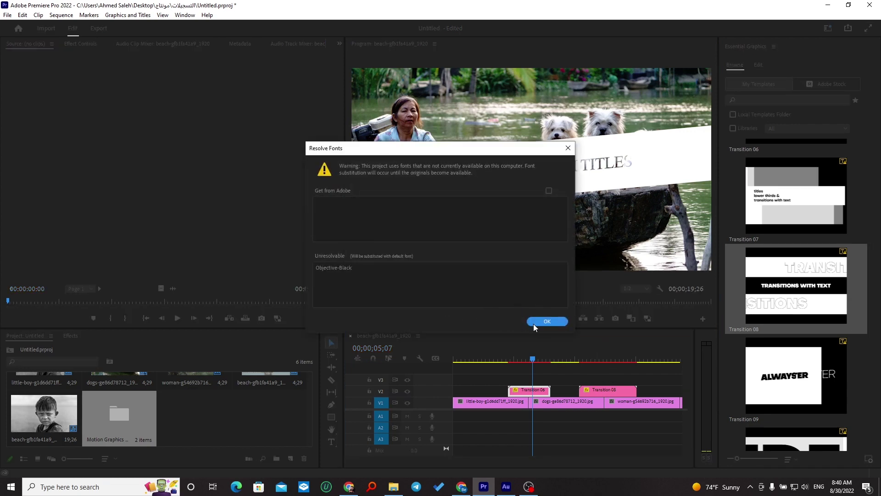
click(542, 321)
mouse_move(579, 359)
mouse_down()
mouse_move(587, 359)
mouse_move(577, 358)
mouse_up()
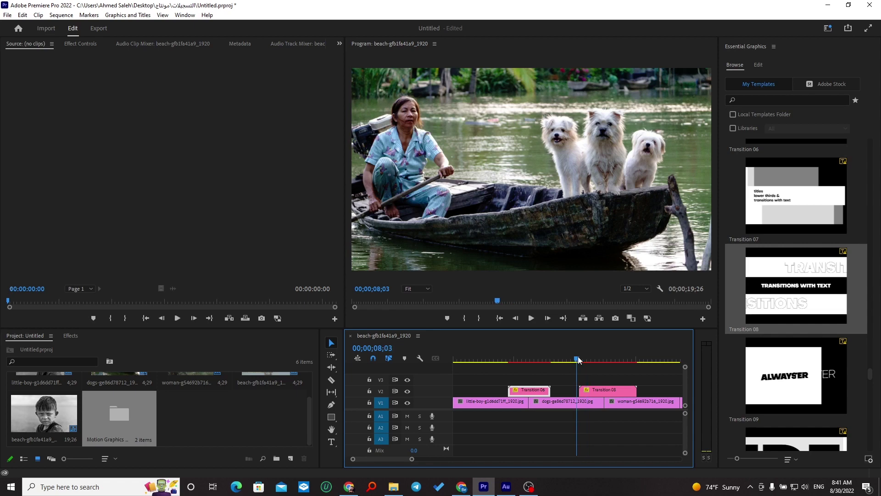
right_click(618, 390)
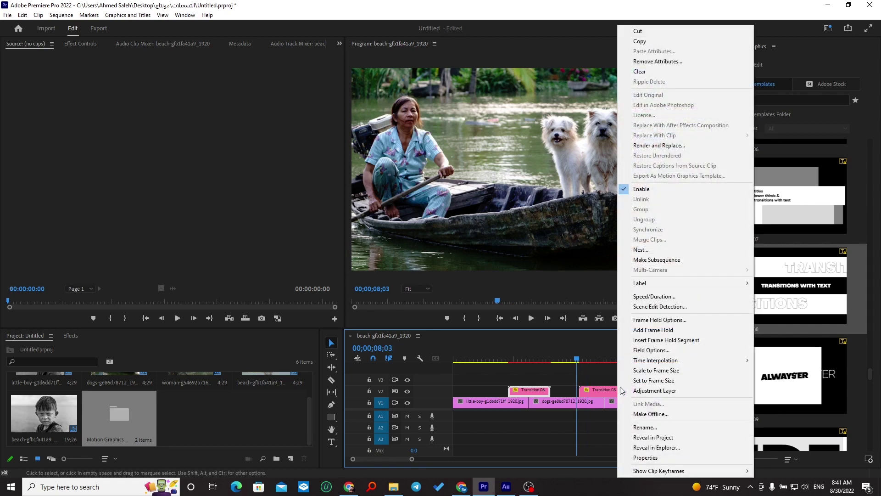
click(655, 372)
drag(576, 360, 610, 362)
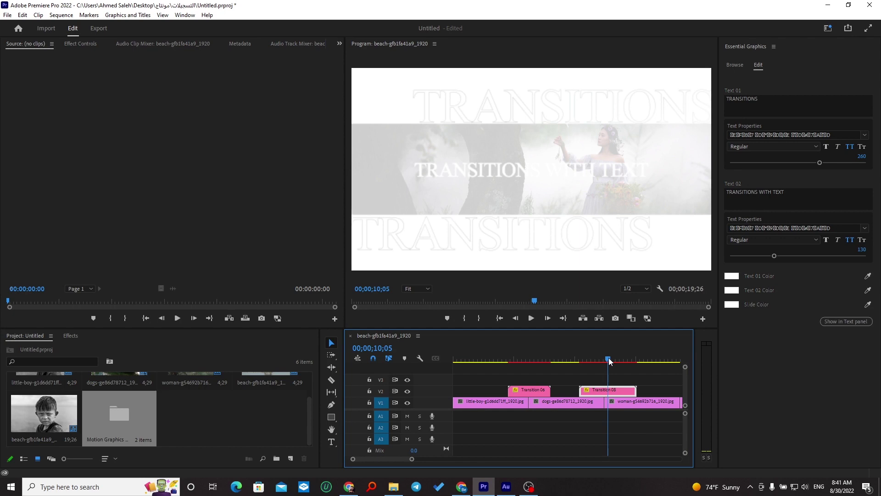
- Zoom in on the dogs-to-woman cut and shift Transition 08 slightly earlier
key(=)
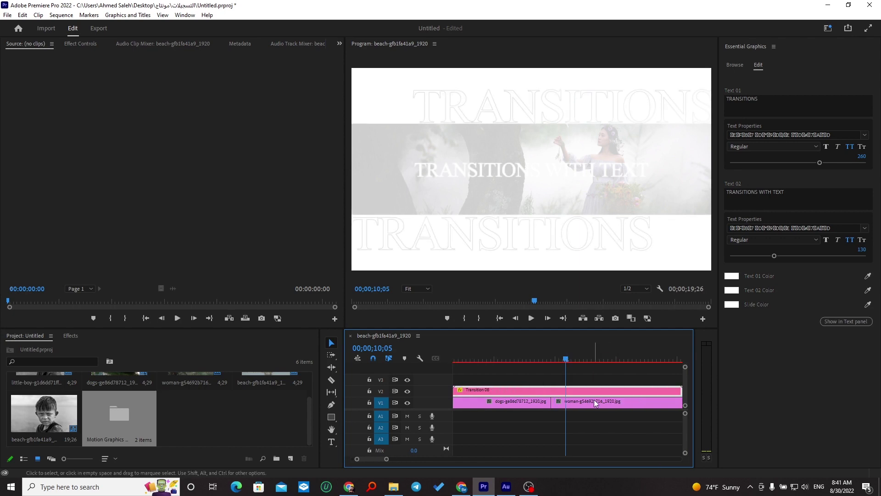
key(=)
drag(604, 361, 605, 361)
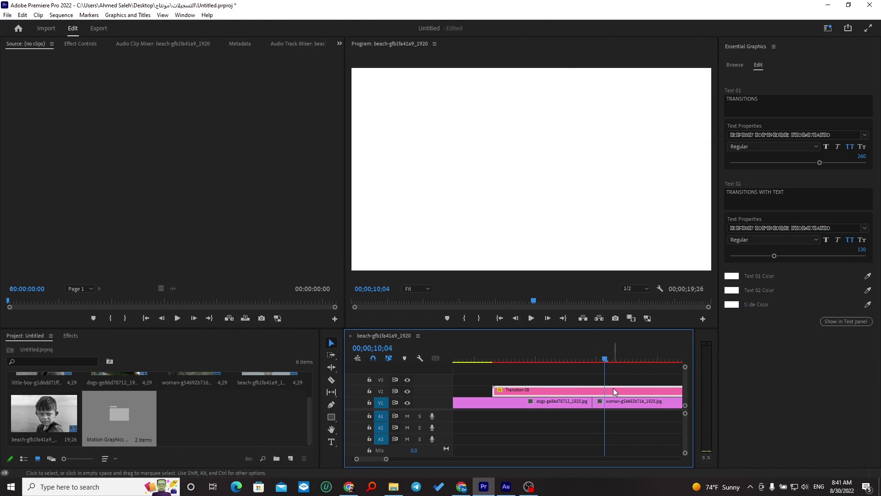
drag(615, 391, 599, 391)
click(601, 360)
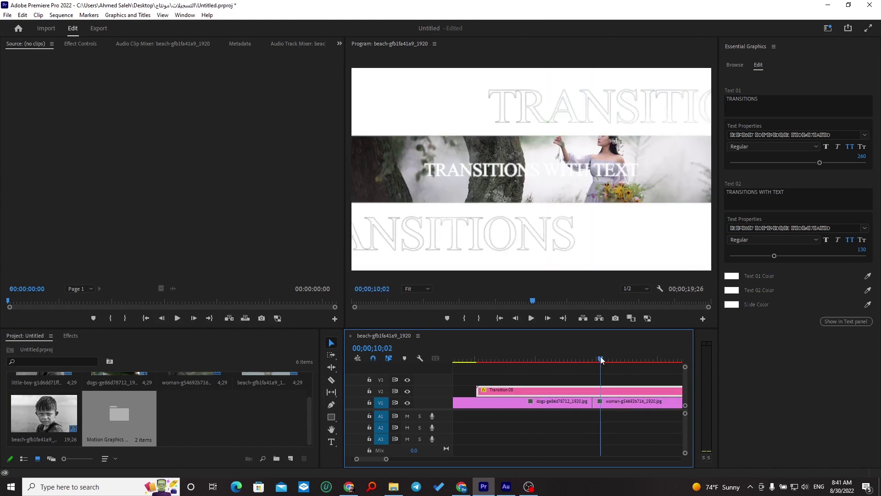
drag(601, 359, 582, 361)
- Trim the dogs clip's end, move the woman clip left to close the gap, and play it back
scroll(553, 364, down, 1)
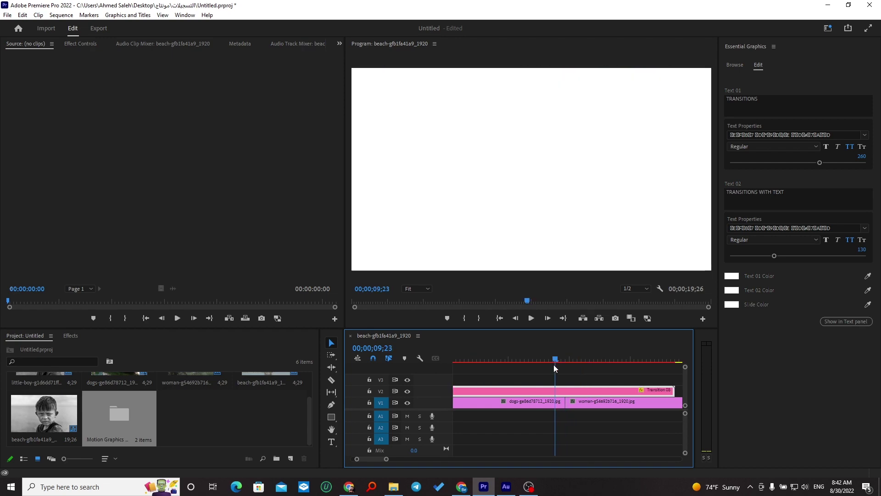
click(543, 401)
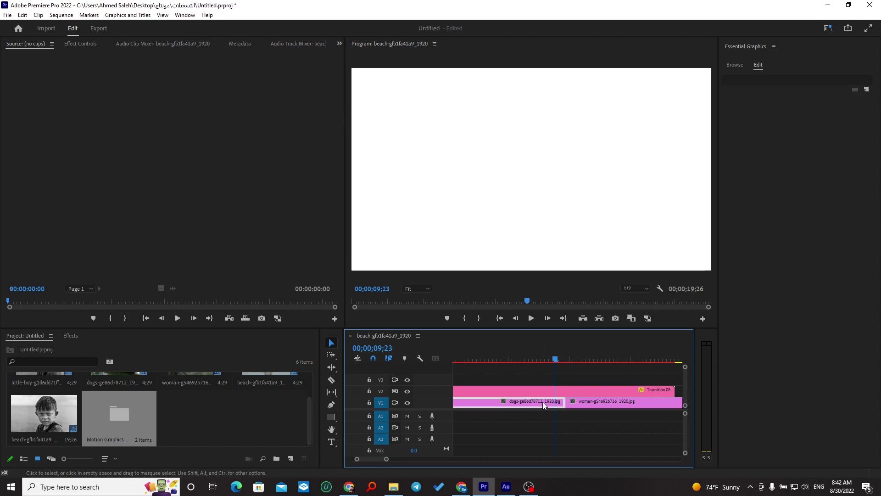
drag(548, 408, 556, 408)
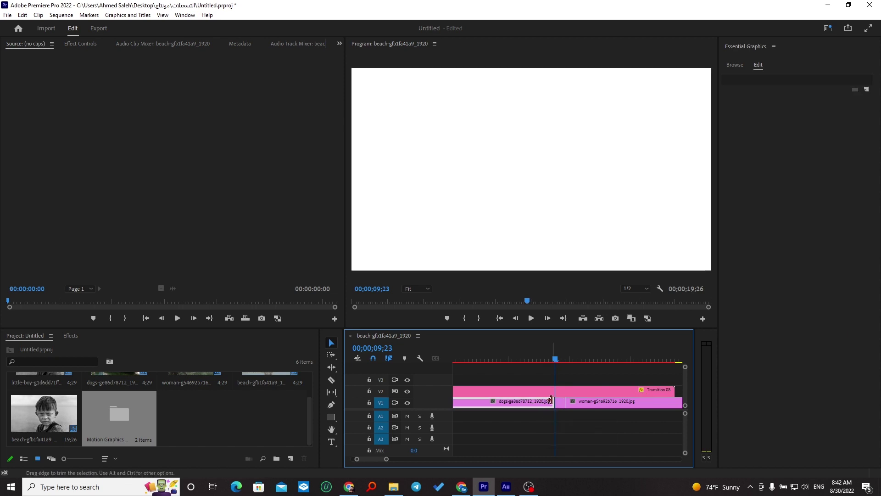
click(560, 402)
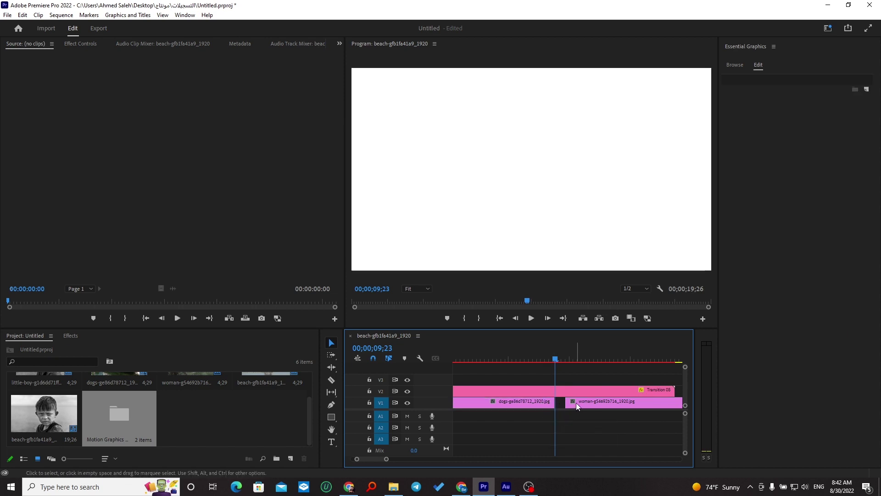
drag(577, 403, 566, 402)
key(space)
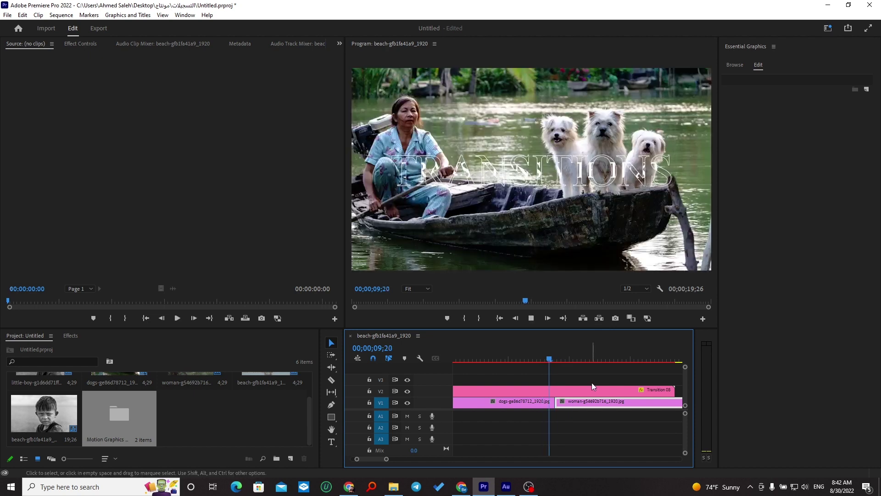
key(space)
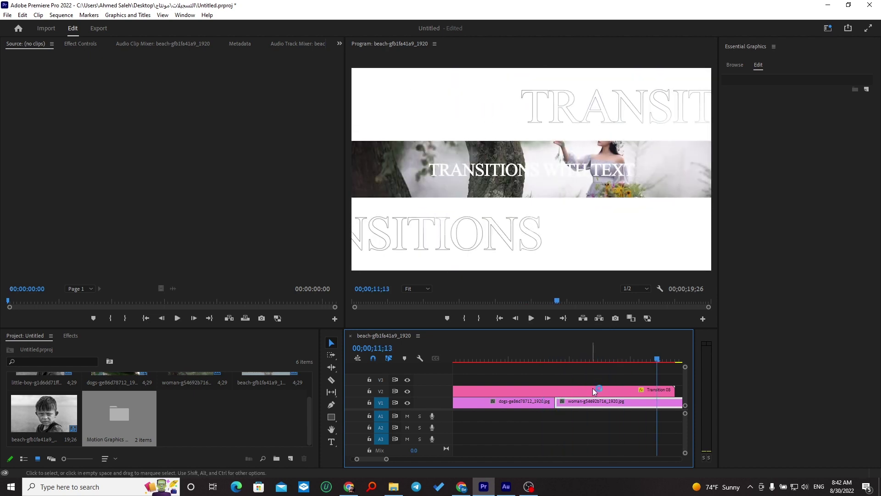
key(minus)
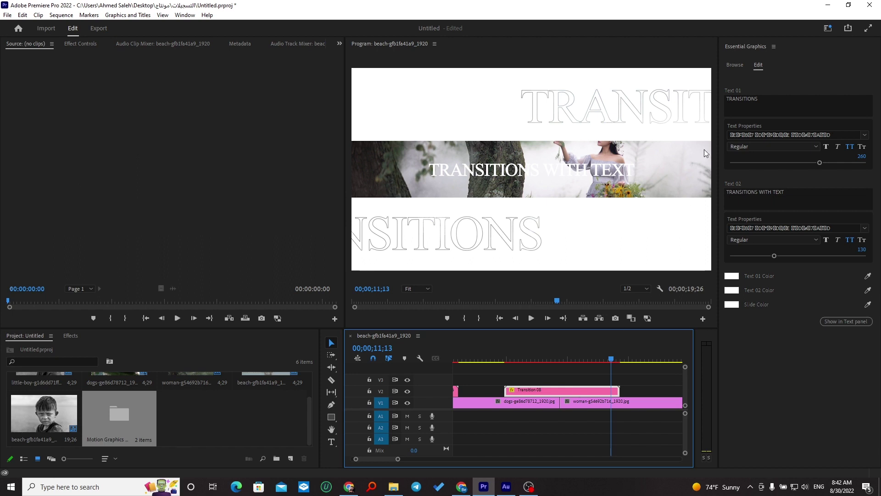
- Replace the TRANSITIONS line in Text 01 with Arabic 'حلا شغف', which shows broken letters
double_click(750, 98)
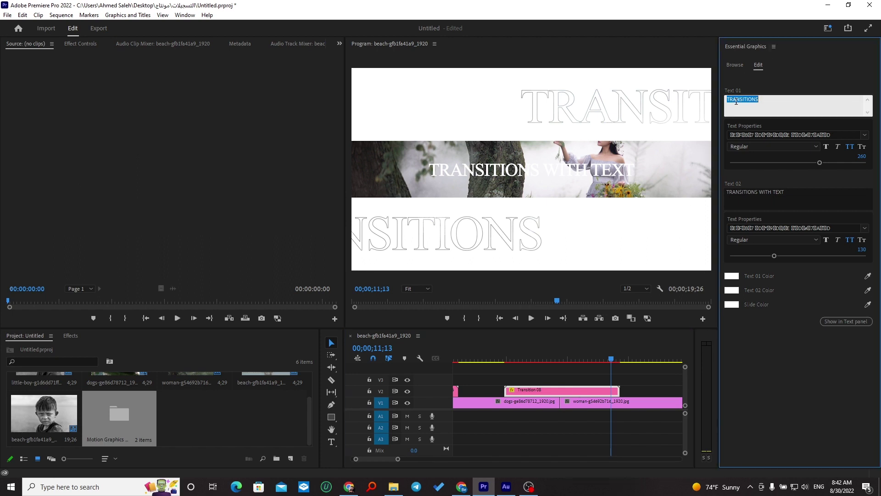
click(754, 194)
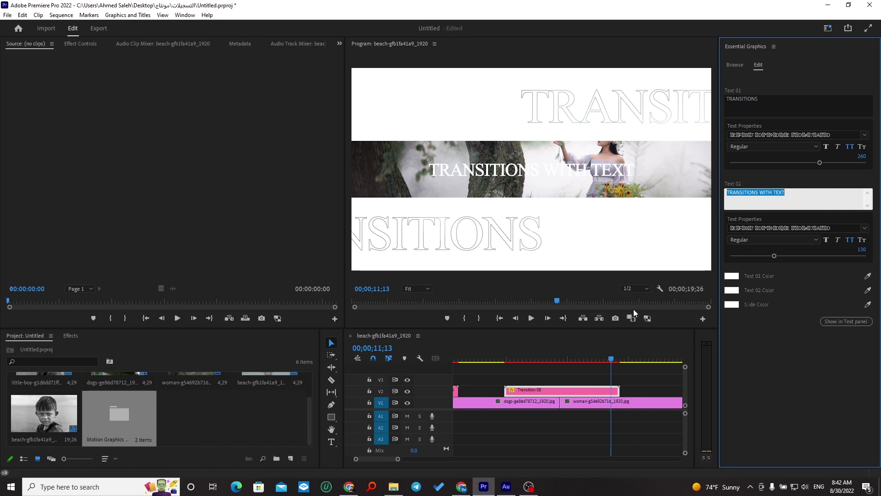
click(770, 99)
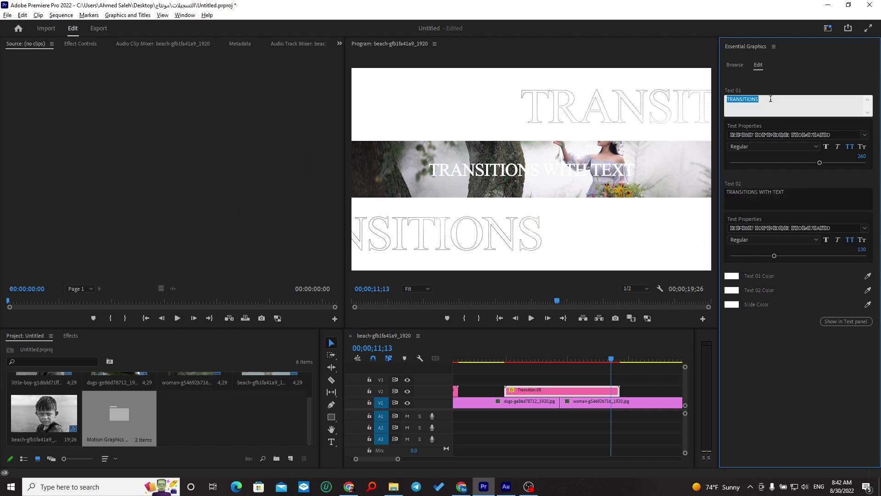
text(حلا)
text( شغف)
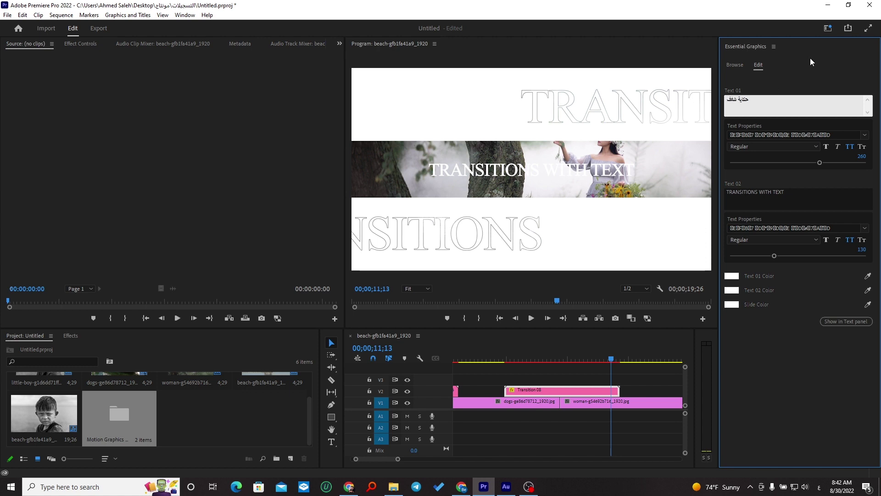
click(805, 79)
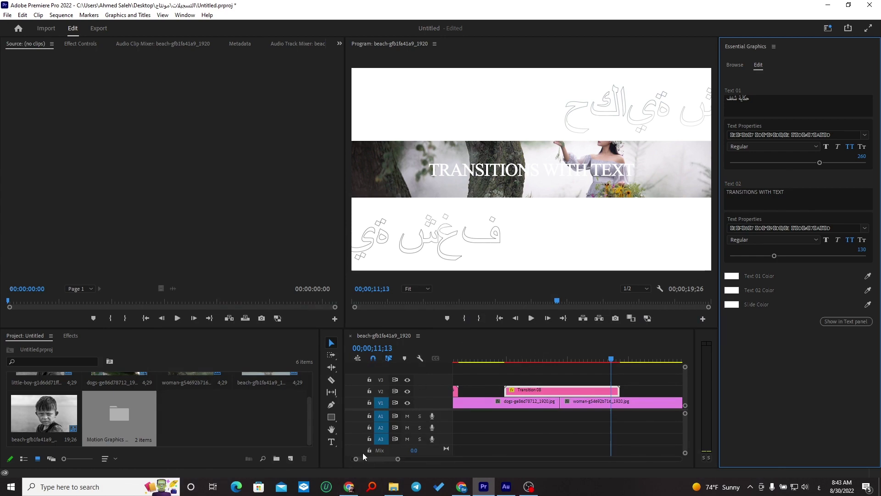
- Type 'حكاية شغف' on the arabic-keyboard.org converter in Chrome and copy the joined text
click(349, 486)
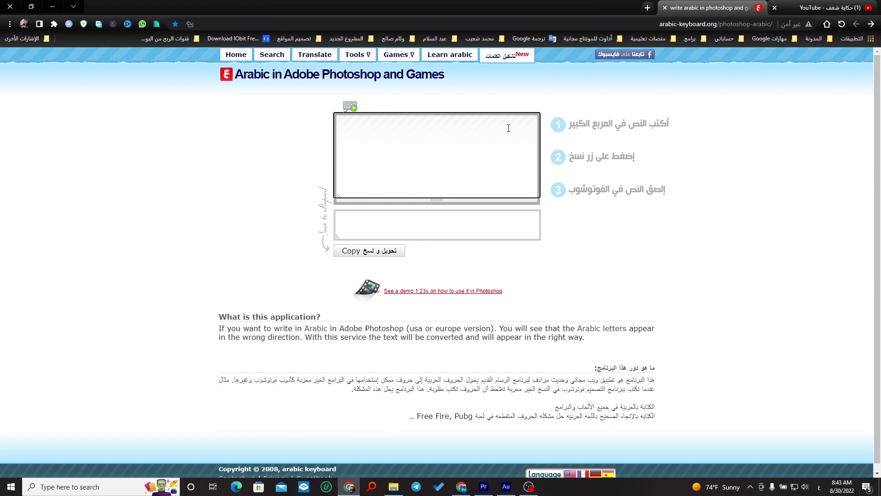
text(حكاية شغف)
click(379, 254)
click(490, 488)
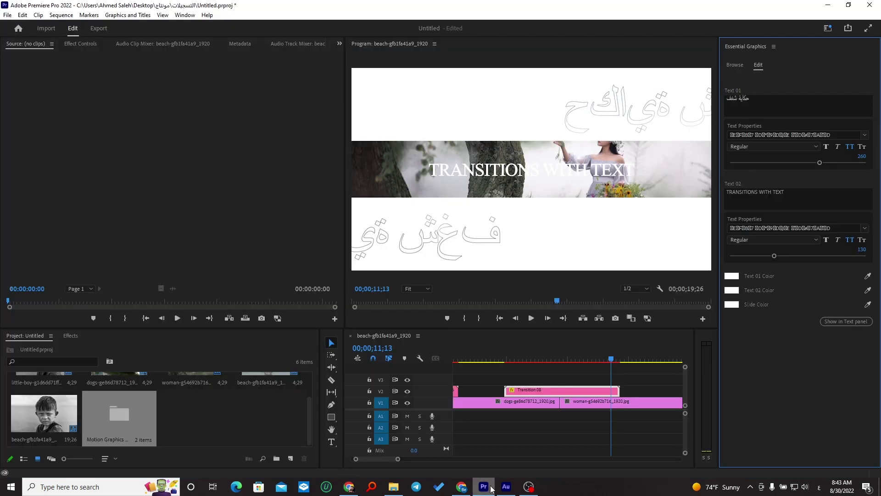
- Paste the joined 'حكاية شغف' into Text 01 and set it to GE SS Two Bold, size 245
click(759, 97)
key(ctrl+v)
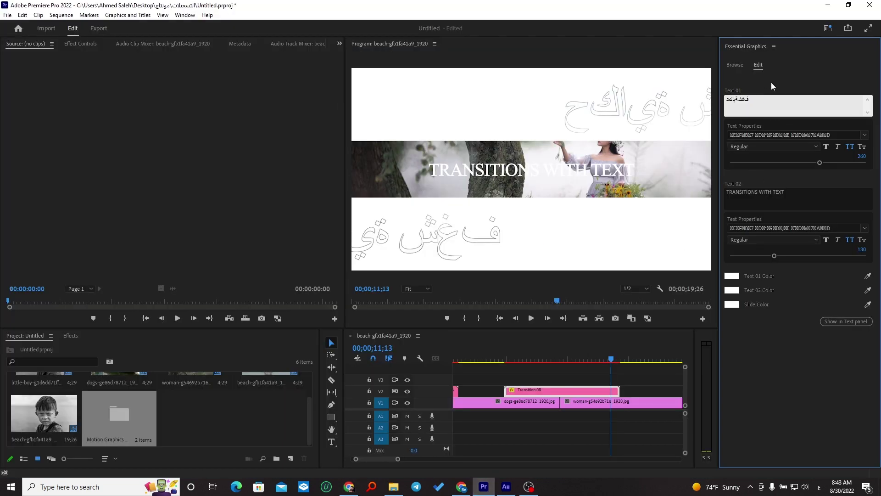
click(771, 82)
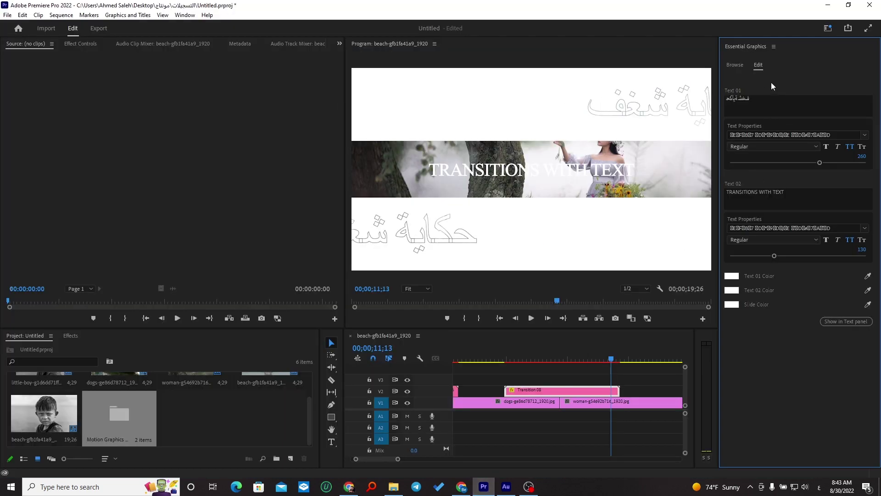
click(762, 133)
key(alt+shift)
text(ge)
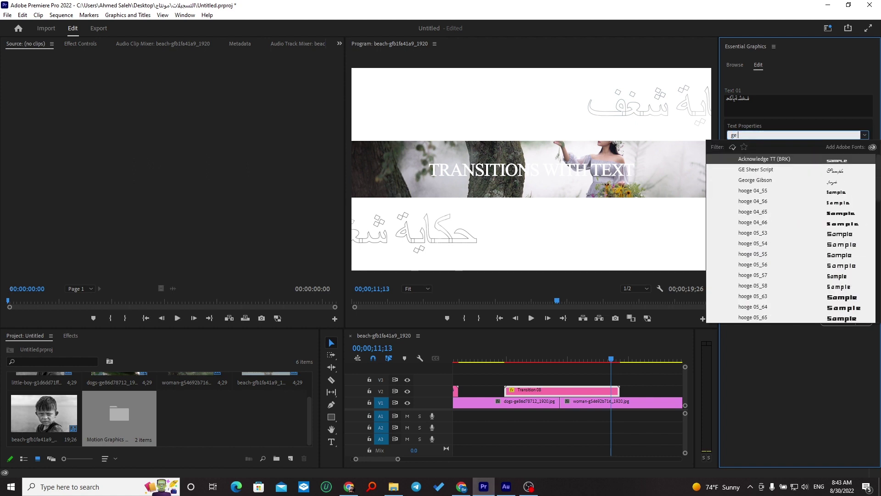
text( ss)
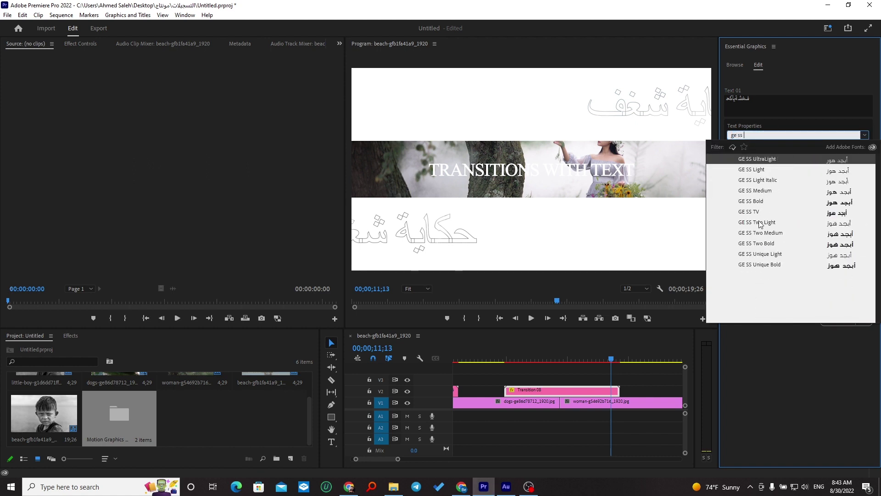
click(756, 242)
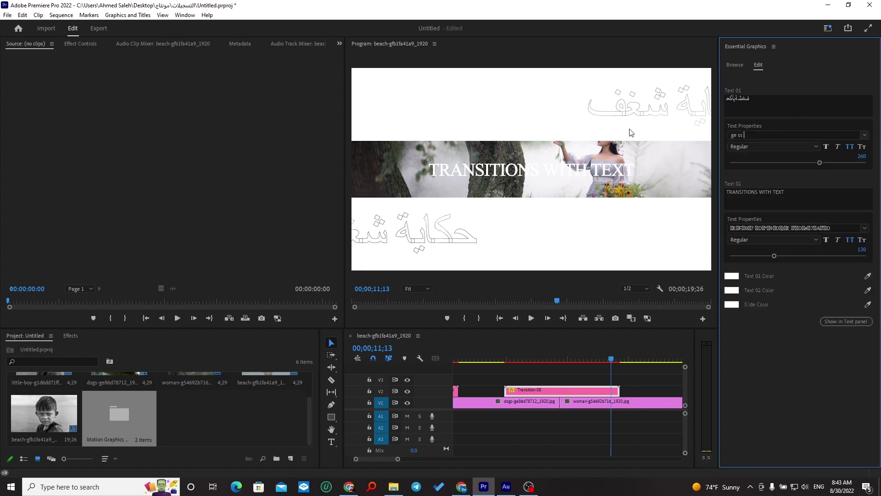
key(Return)
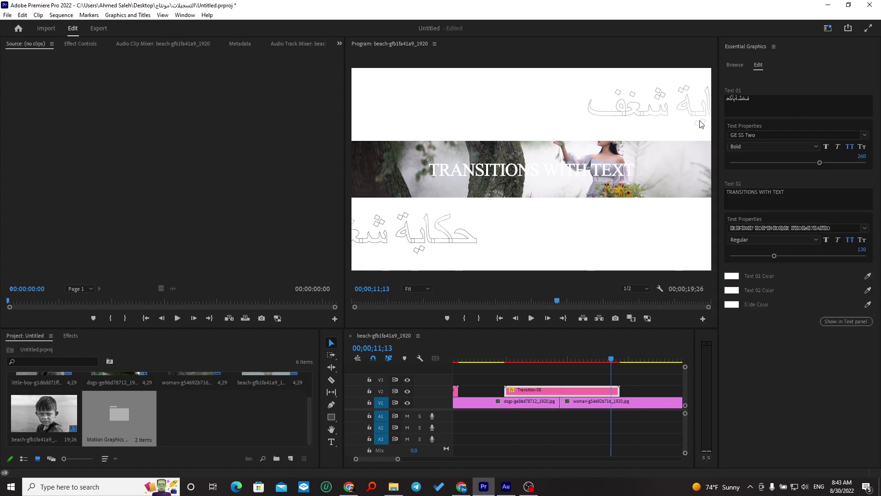
click(797, 88)
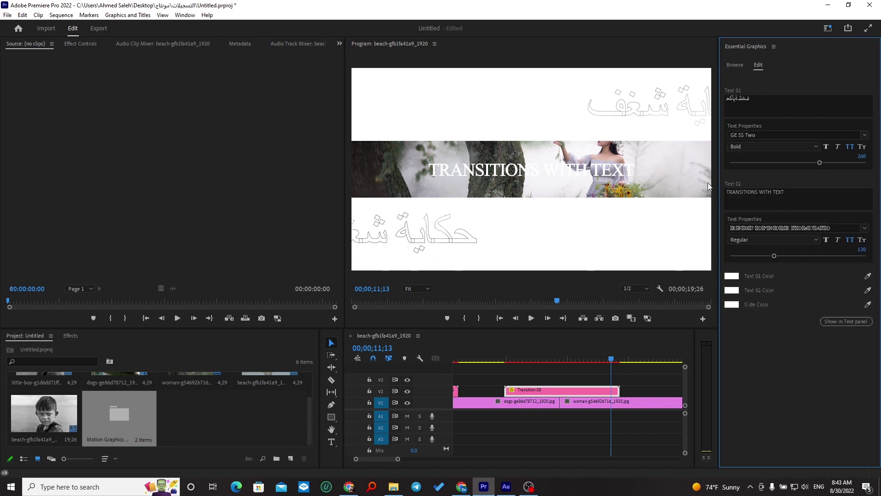
- Scrub the playhead through Transition 08 to preview the Arabic title animation
drag(508, 359, 572, 353)
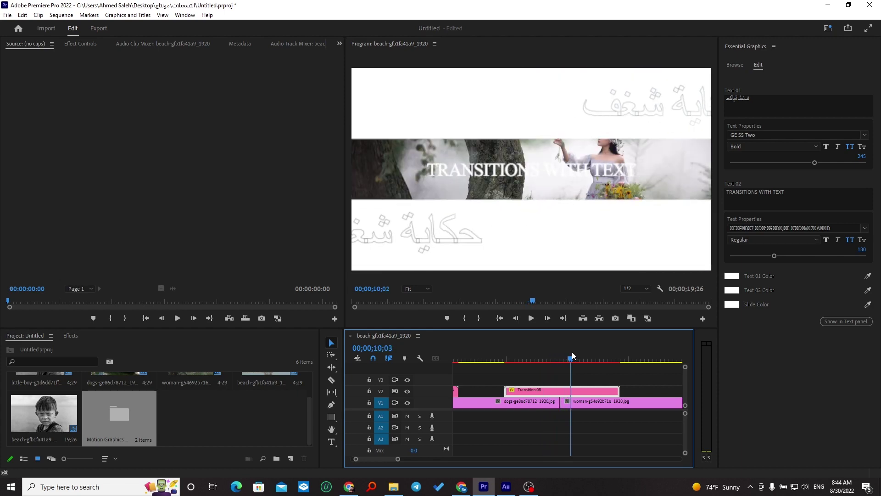
drag(573, 352, 582, 356)
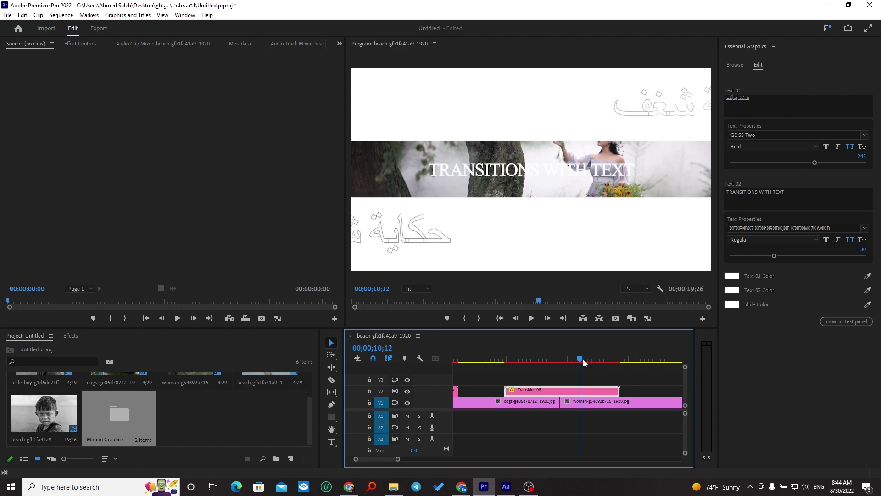
drag(580, 359, 594, 361)
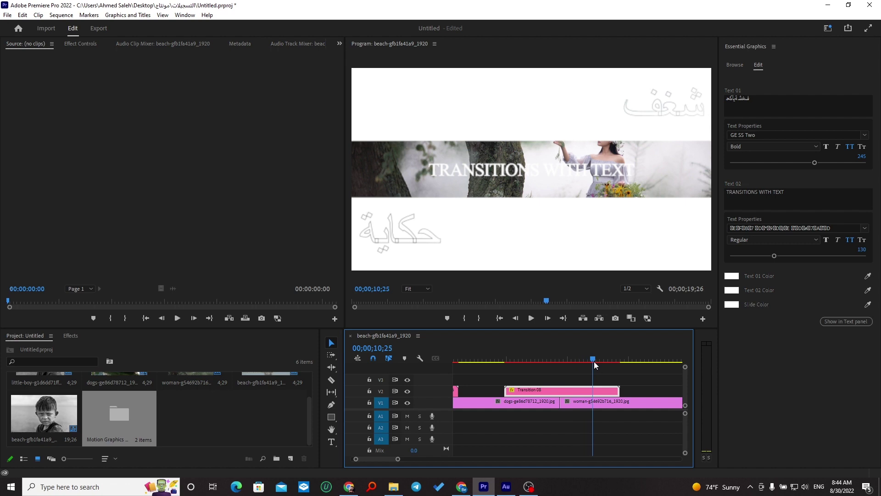
scroll(638, 387, down, 4)
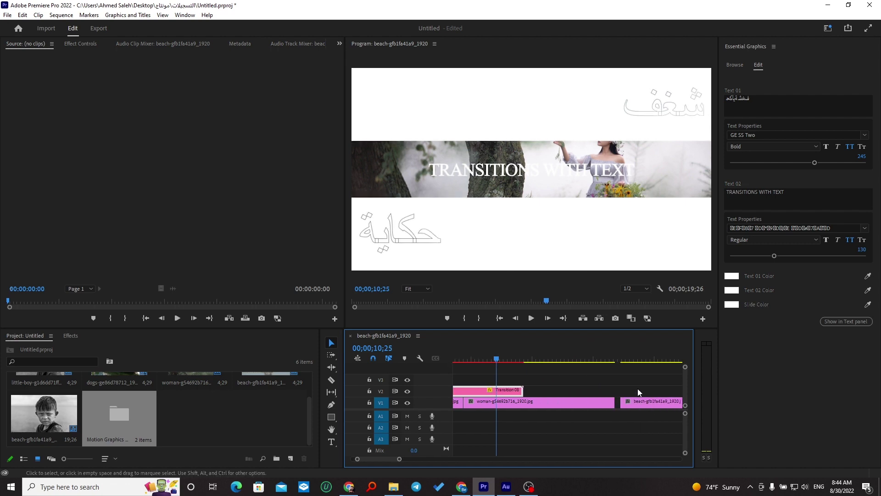
- Close the gap before the beach photo on the timeline
drag(634, 400, 625, 400)
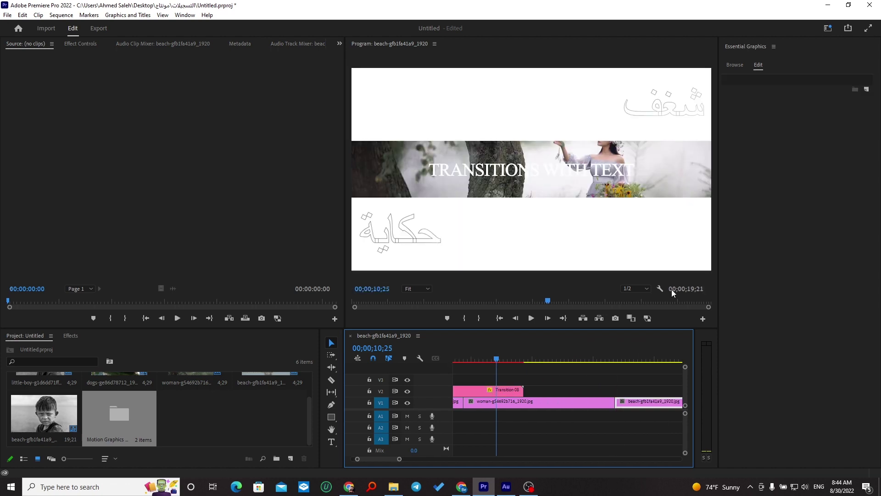
click(734, 65)
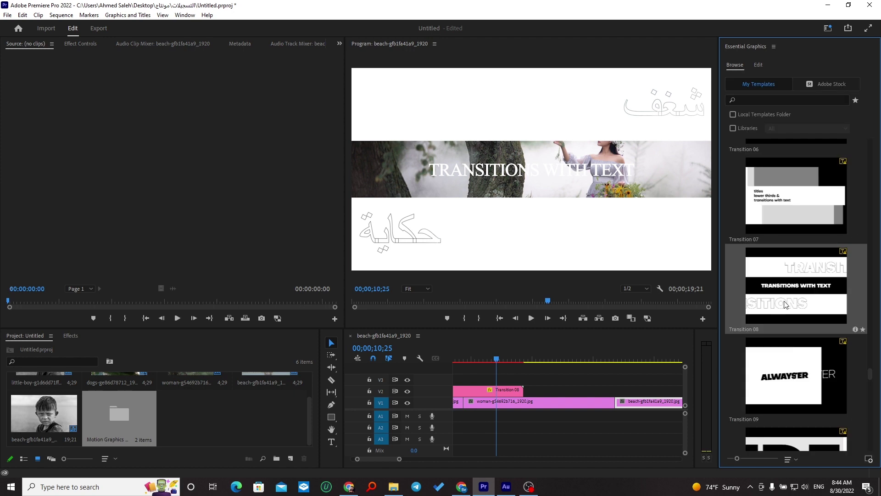
scroll(802, 294, up, 5)
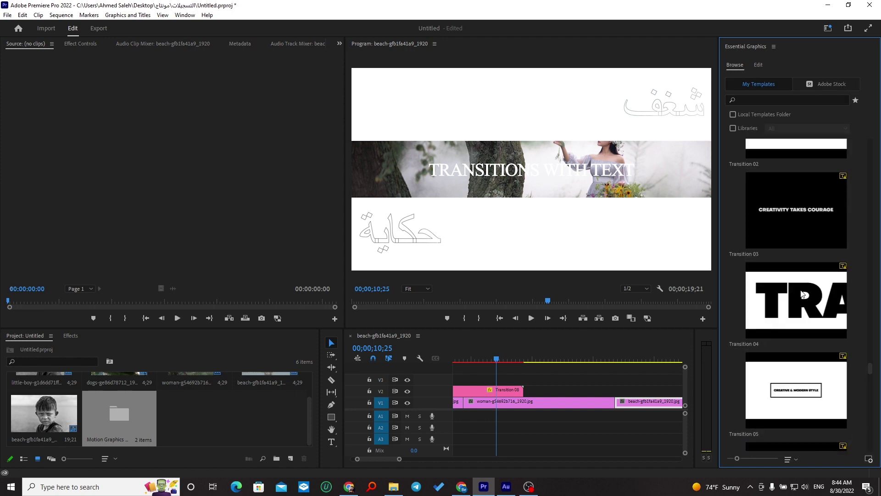
- Place the Transition 04 template on V2 over the woman-to-beach cut, dismissing the missing-fonts prompt
mouse_move(808, 298)
mouse_down()
mouse_move(567, 390)
mouse_move(603, 360)
mouse_move(660, 361)
mouse_move(633, 362)
mouse_up()
click(547, 321)
click(616, 391)
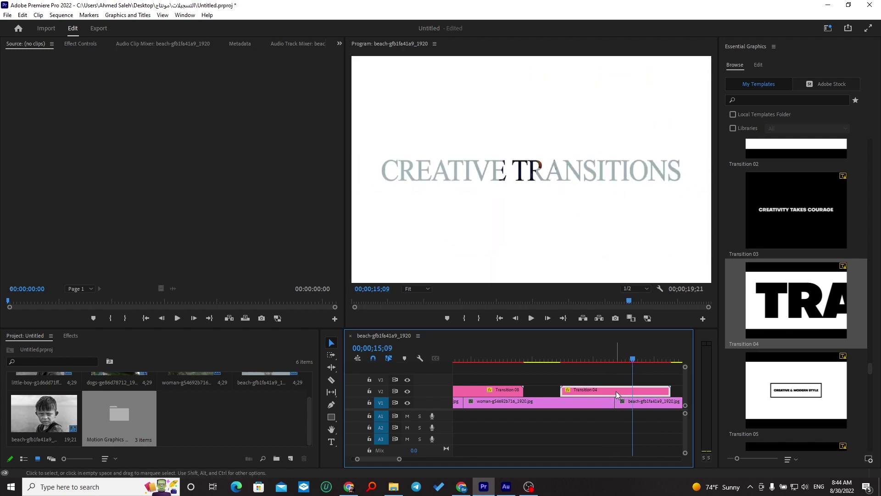
right_click(616, 391)
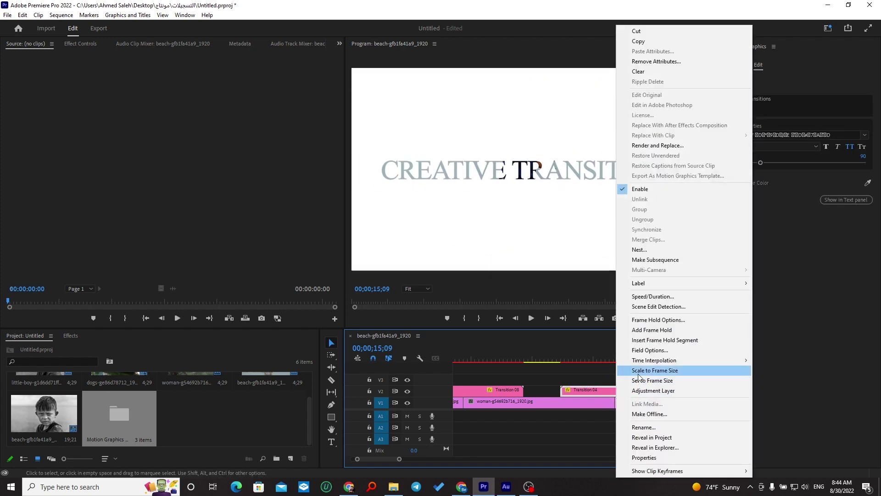
- Scale Transition 04 to frame size, then play it back over the photos to review
click(639, 372)
click(560, 354)
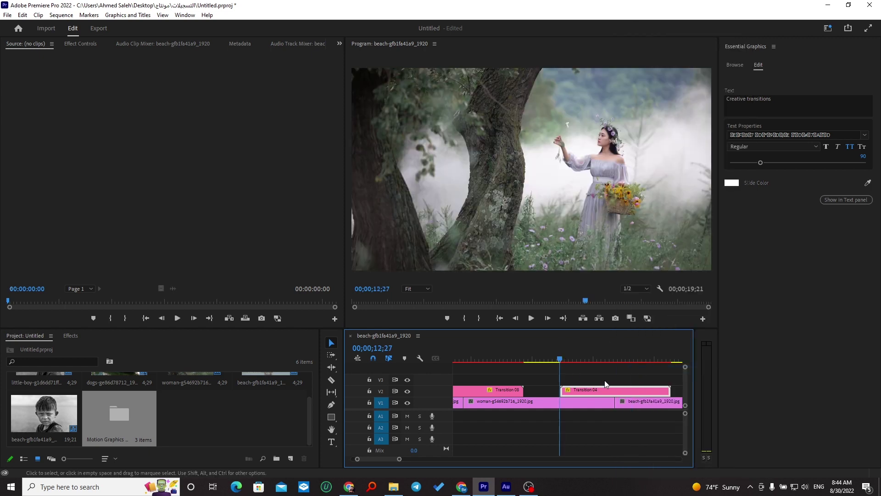
key(space)
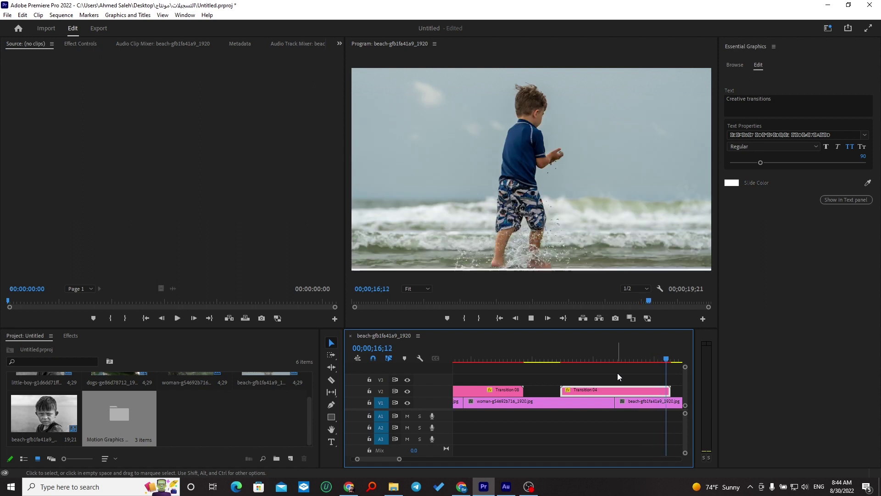
key(space)
scroll(546, 392, up, 3)
scroll(546, 393, up, 2)
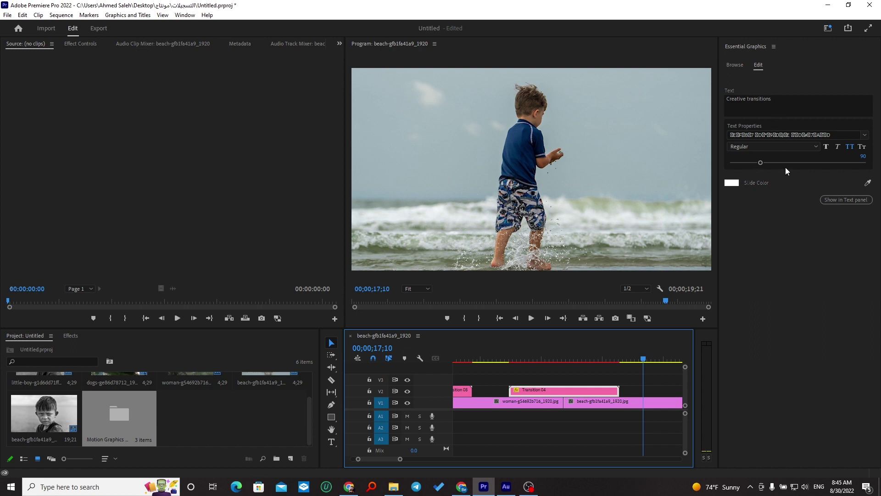
click(564, 350)
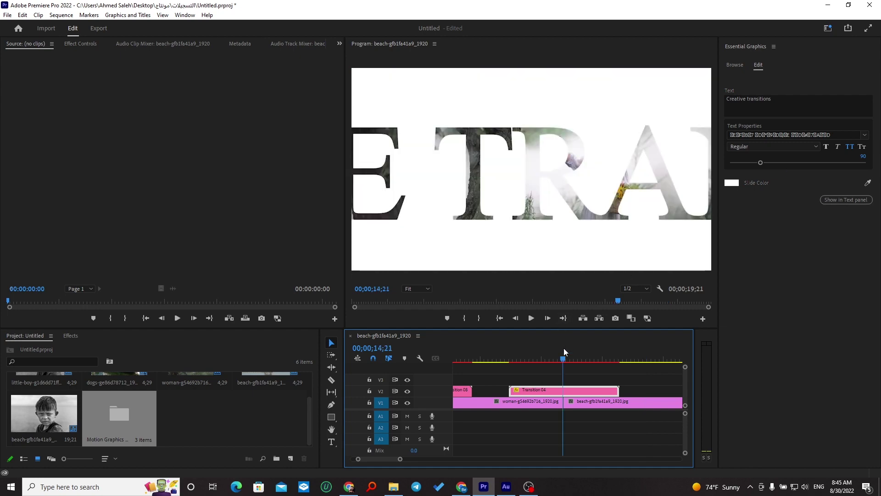